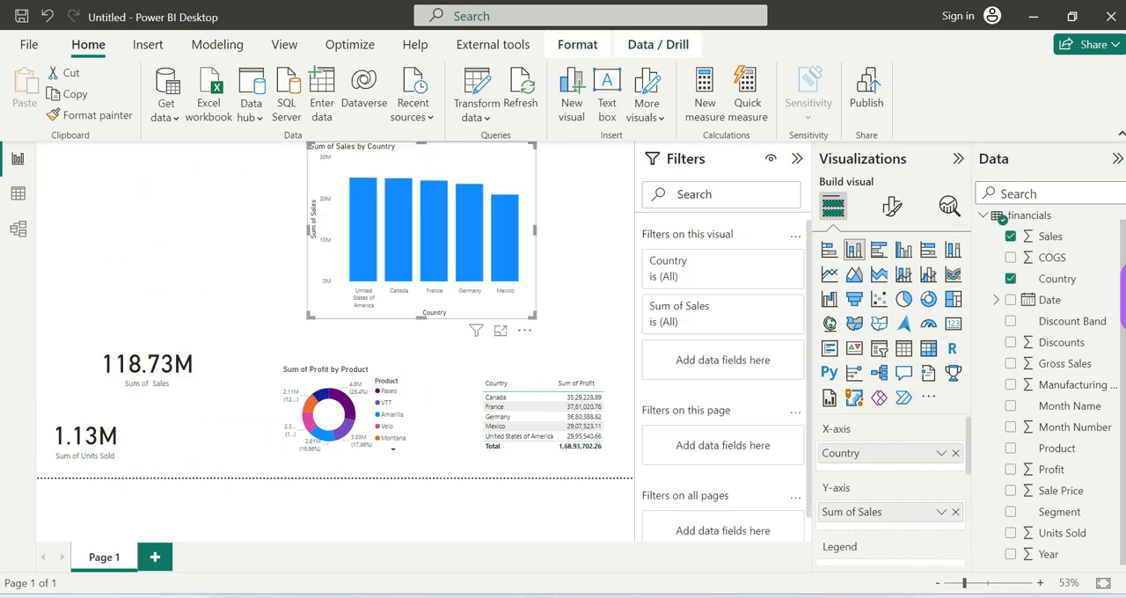
Step: Reposition the Sum of Sales by Country chart freehand, first toward the page's left side, finally above the Country profit table on the right
left_click(188, 393)
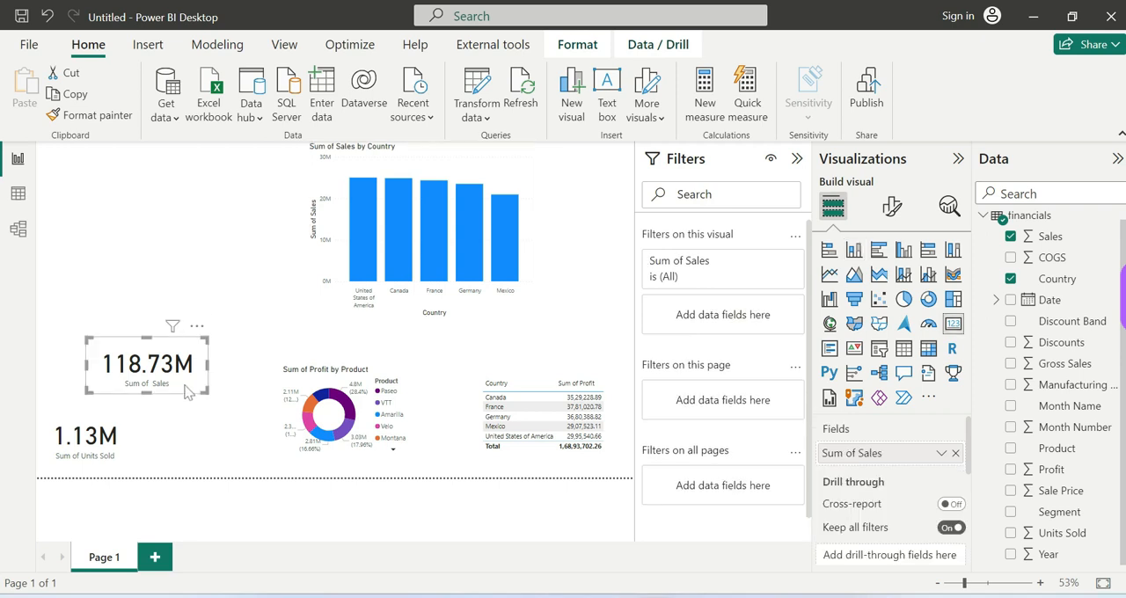
left_click_drag(335, 186, 158, 182)
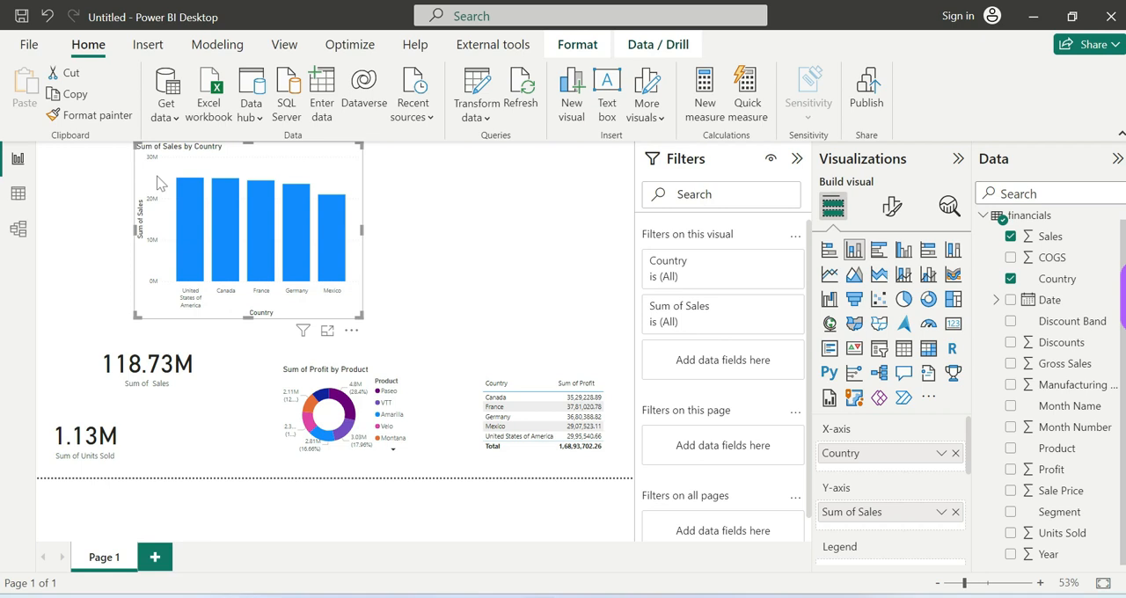
left_click_drag(176, 180, 449, 207)
Step: Place the Sum of Sales card beside the Sum of Units Sold card and shift the donut chart slightly right and down
left_click_drag(190, 368, 237, 440)
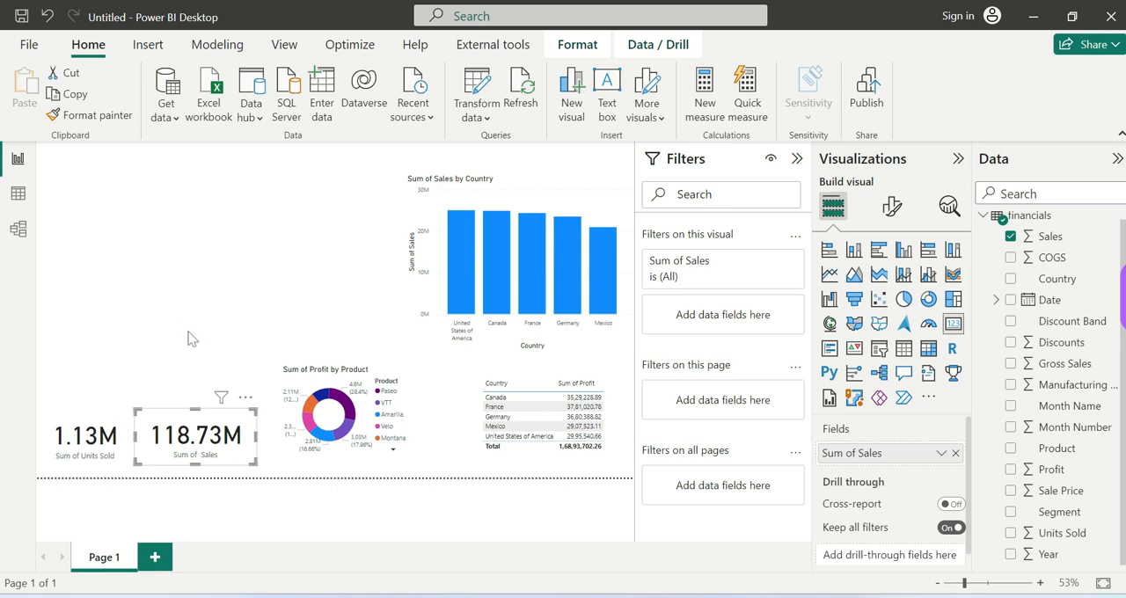
left_click_drag(390, 385, 419, 396)
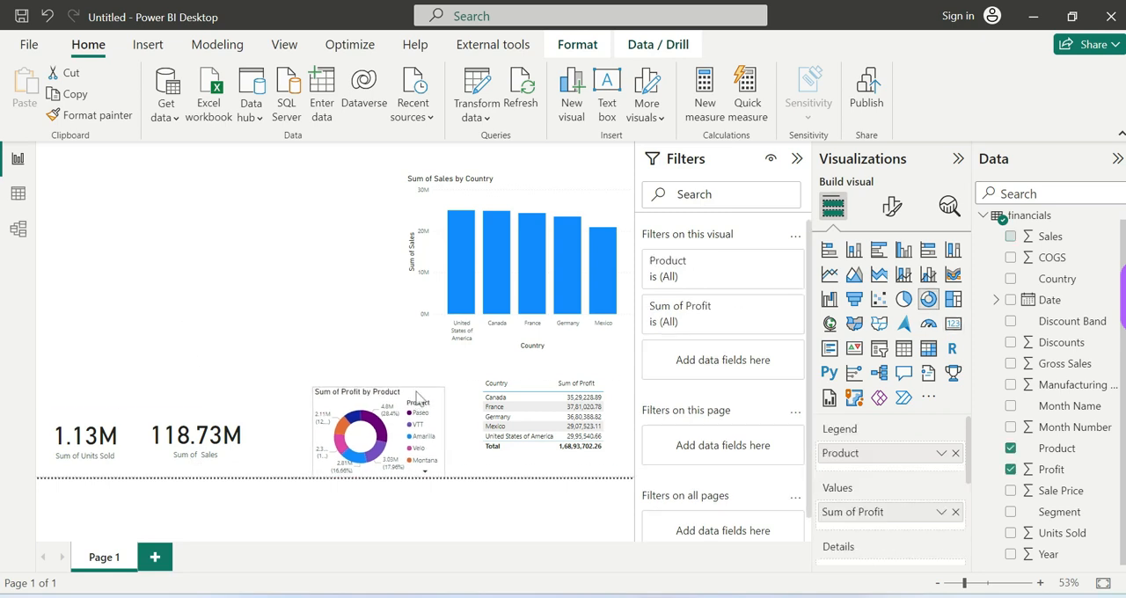
Step: Move the Sum of Sales by Country chart to the page's left side and back to the right side, and deselect it
left_click(498, 344)
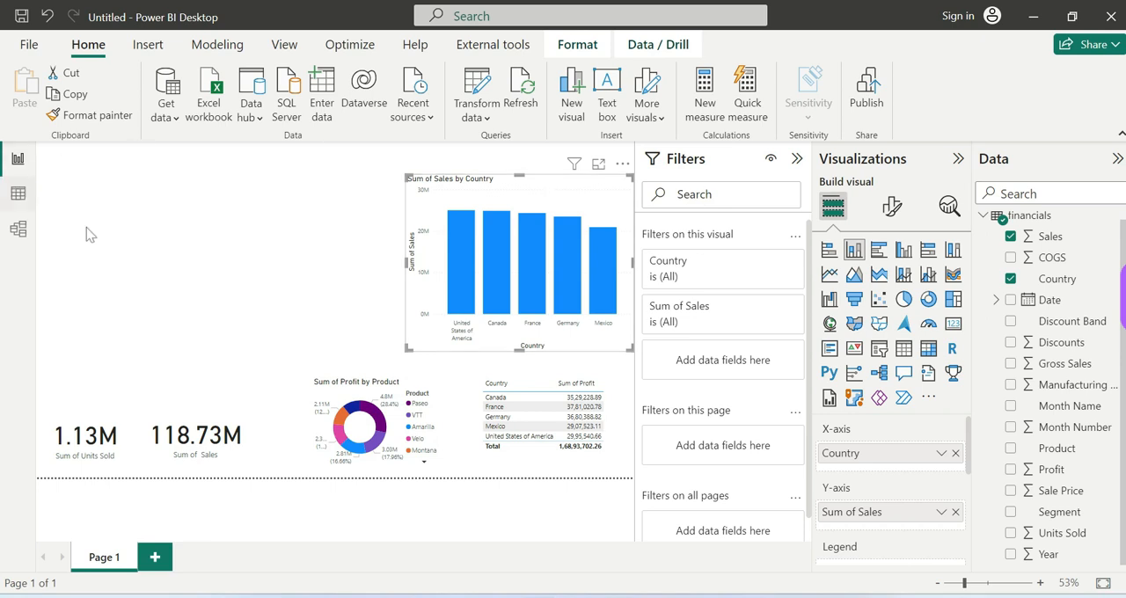
left_click_drag(559, 189, 189, 200)
left_click_drag(276, 198, 542, 195)
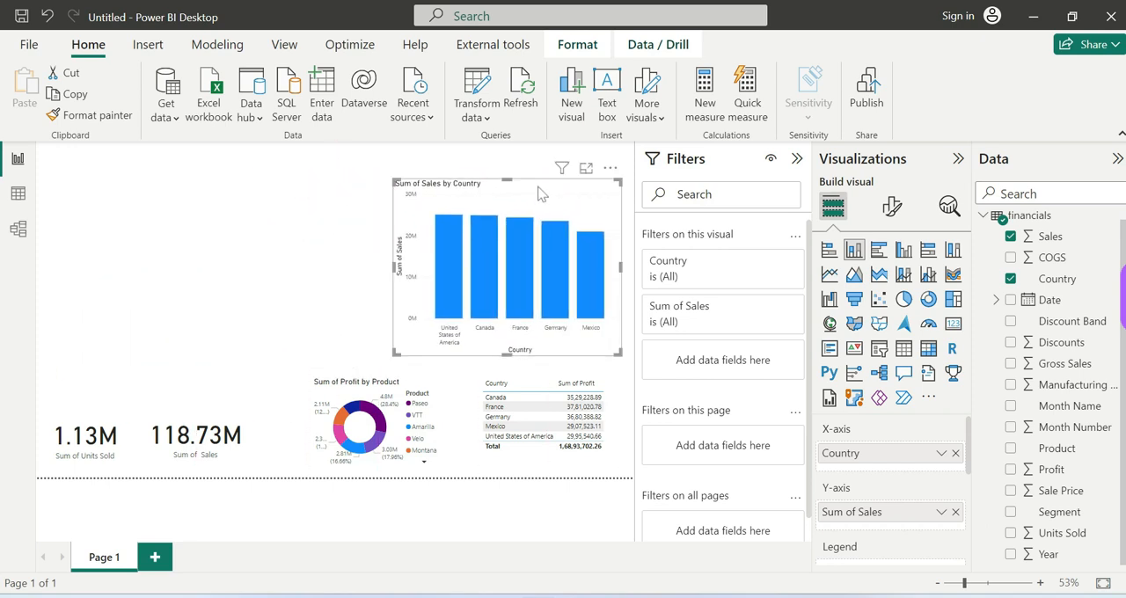
left_click(296, 175)
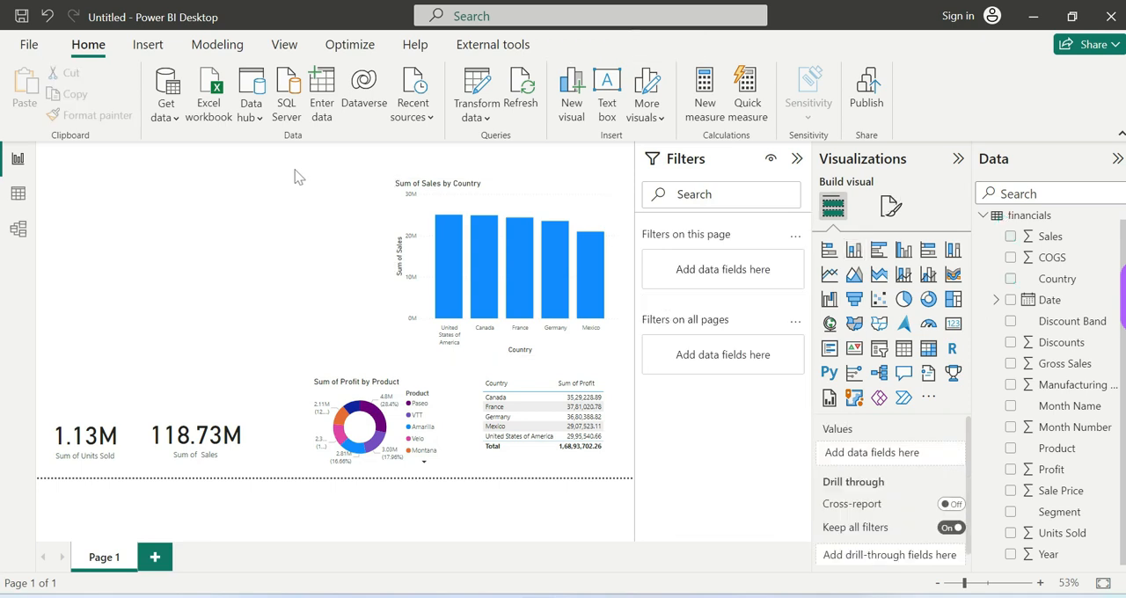
left_click(542, 195)
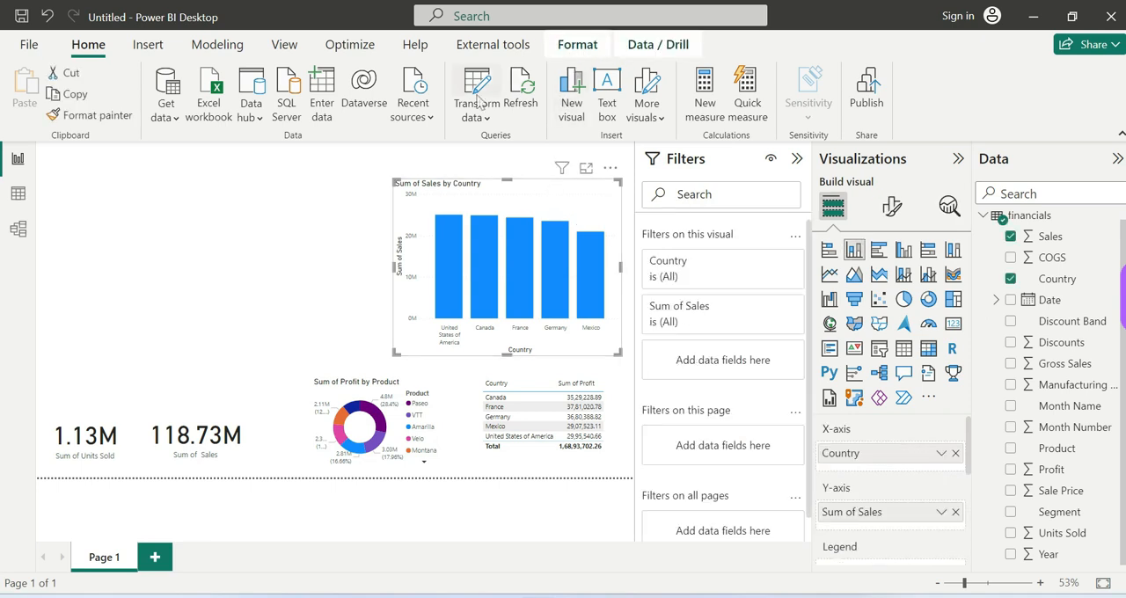
left_click(252, 246)
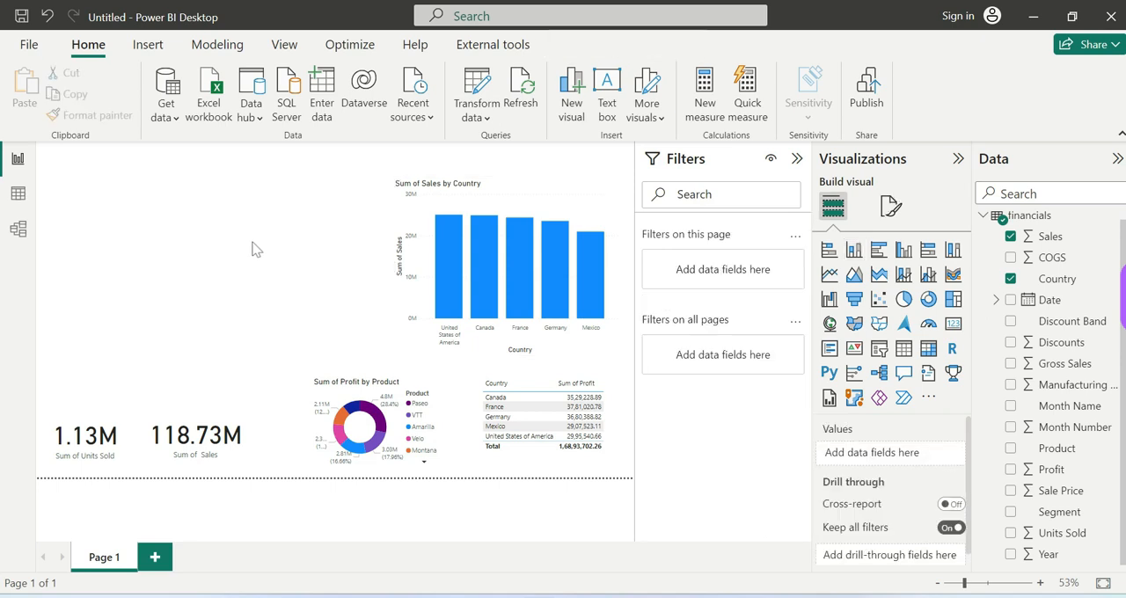
Step: Align the Sum of Sales by Country chart to the left edge and the top of the page
left_click(561, 188)
left_click(580, 49)
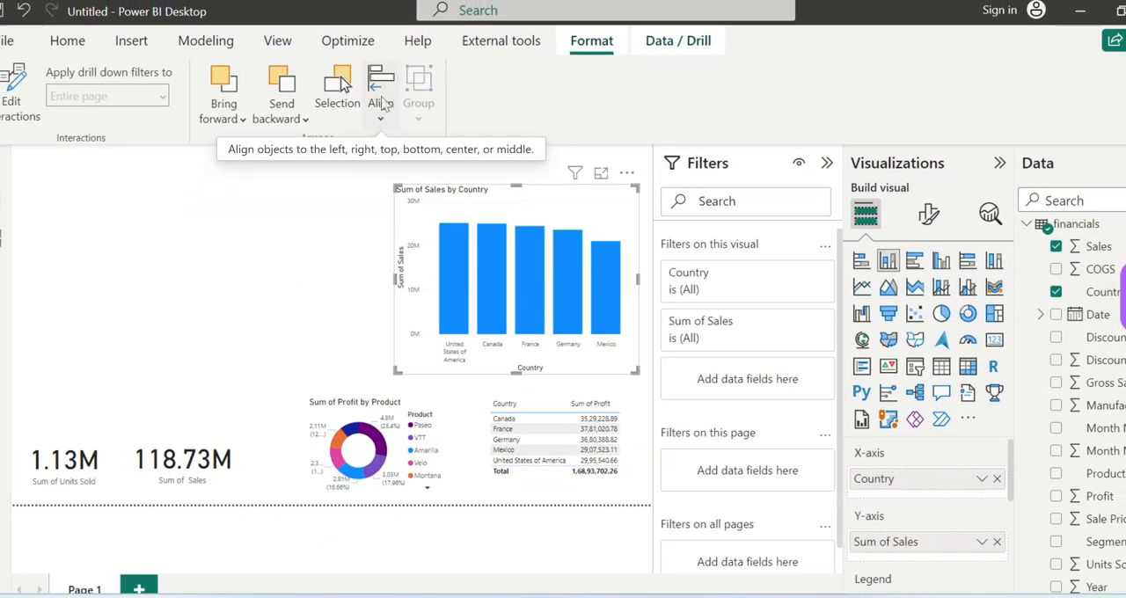
left_click(381, 118)
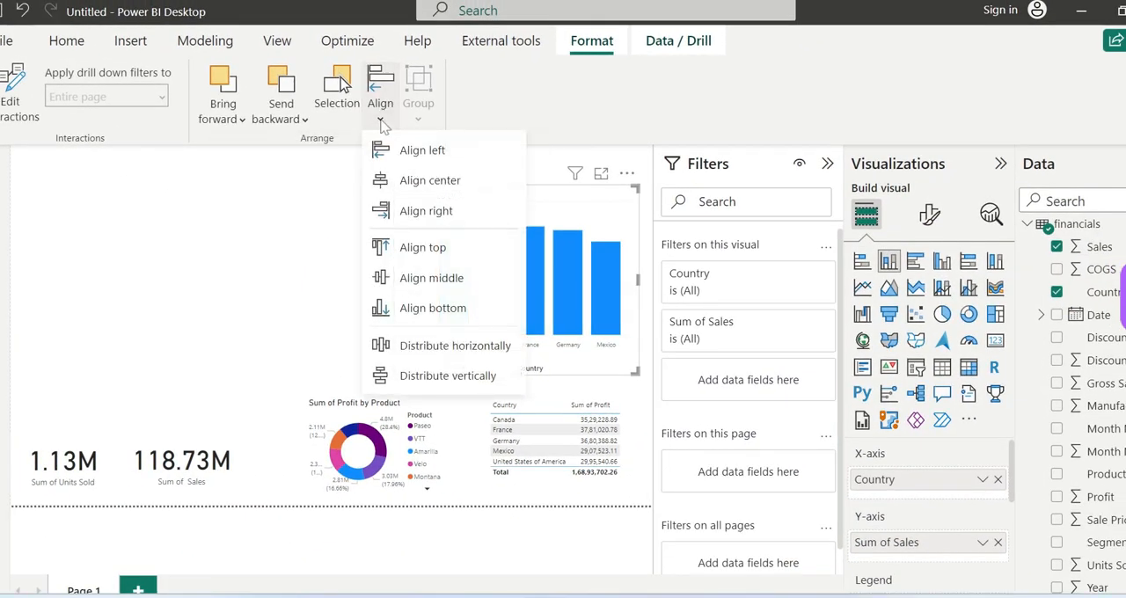
left_click(427, 152)
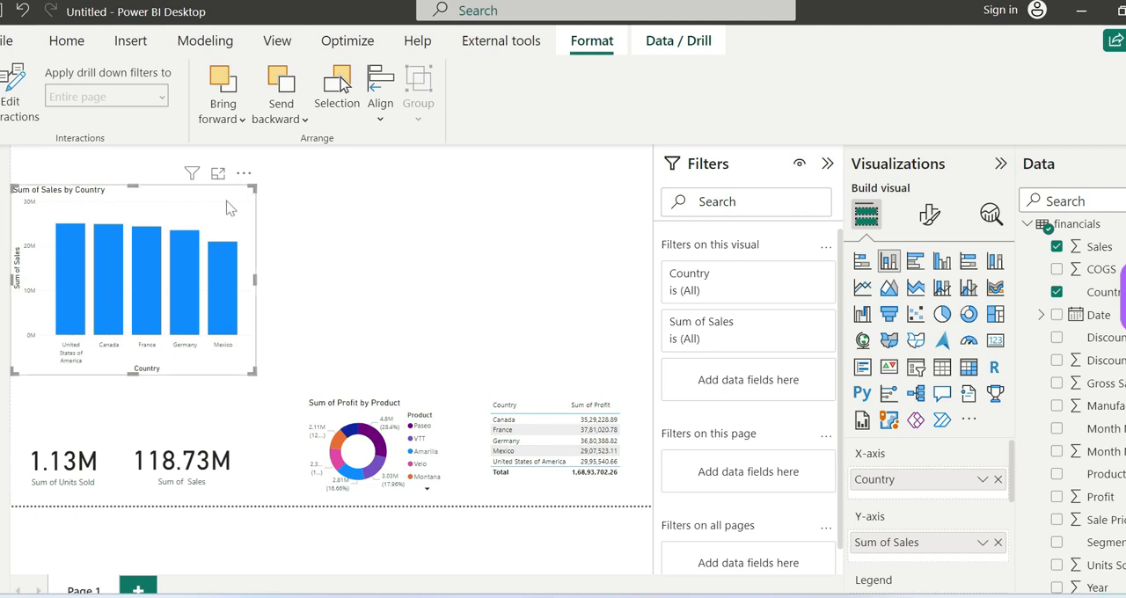
left_click(381, 119)
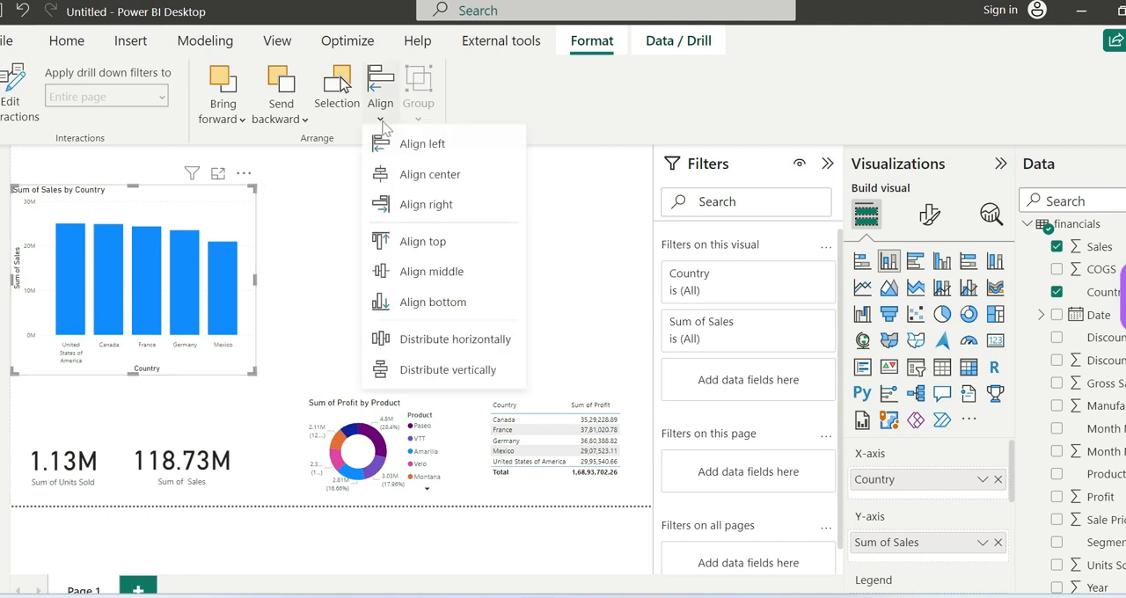
left_click(425, 247)
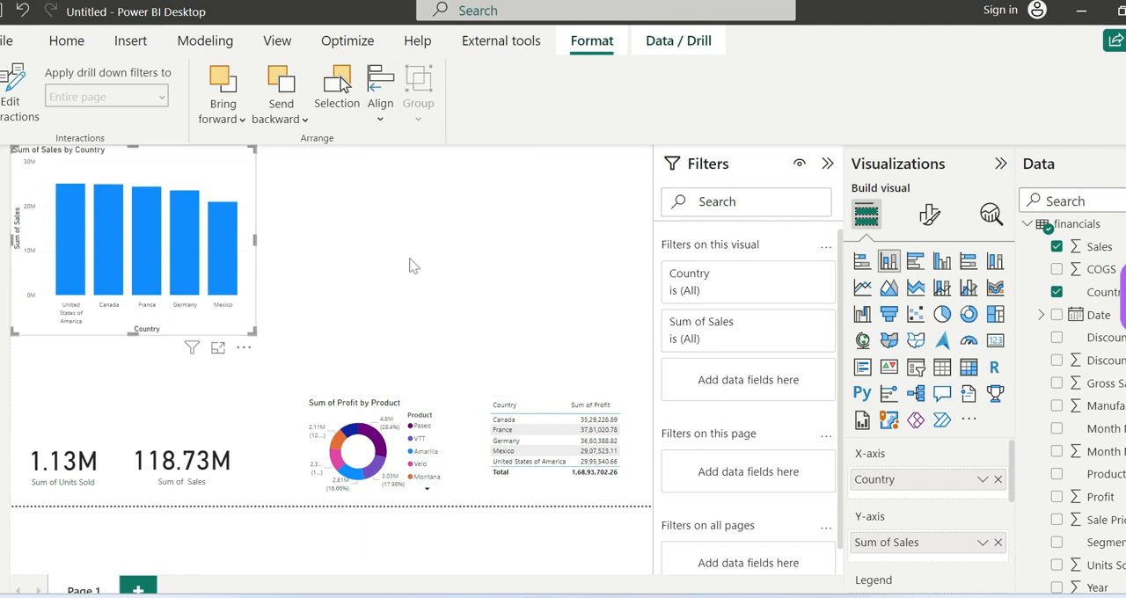
left_click(410, 270)
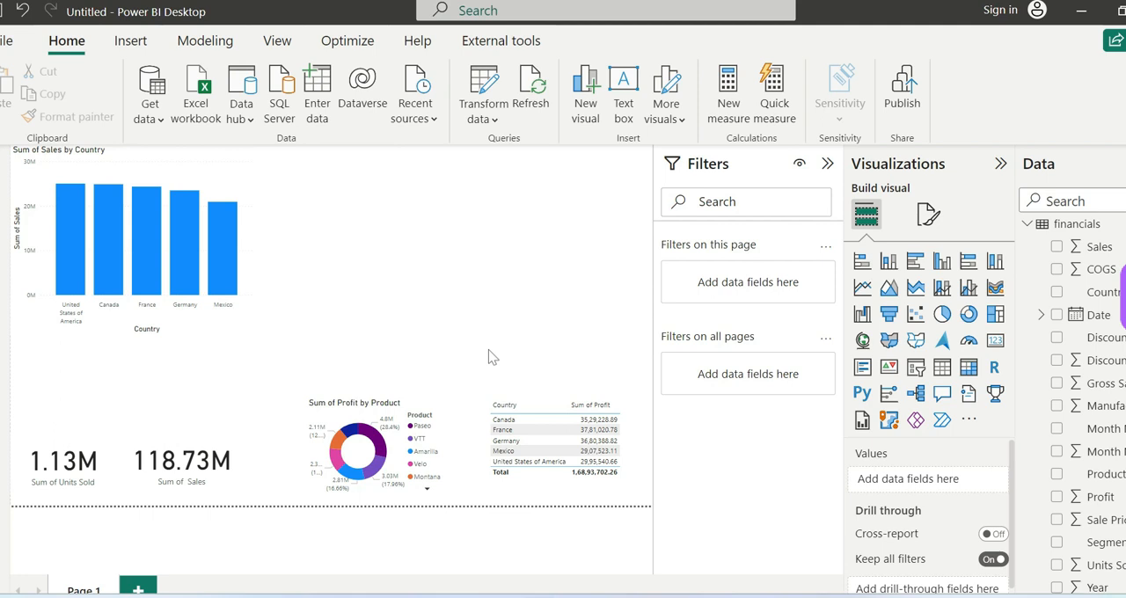
Step: Move the Sum of Sales card up beneath the bar chart and align it to the page's left edge
left_click_drag(176, 447, 214, 372)
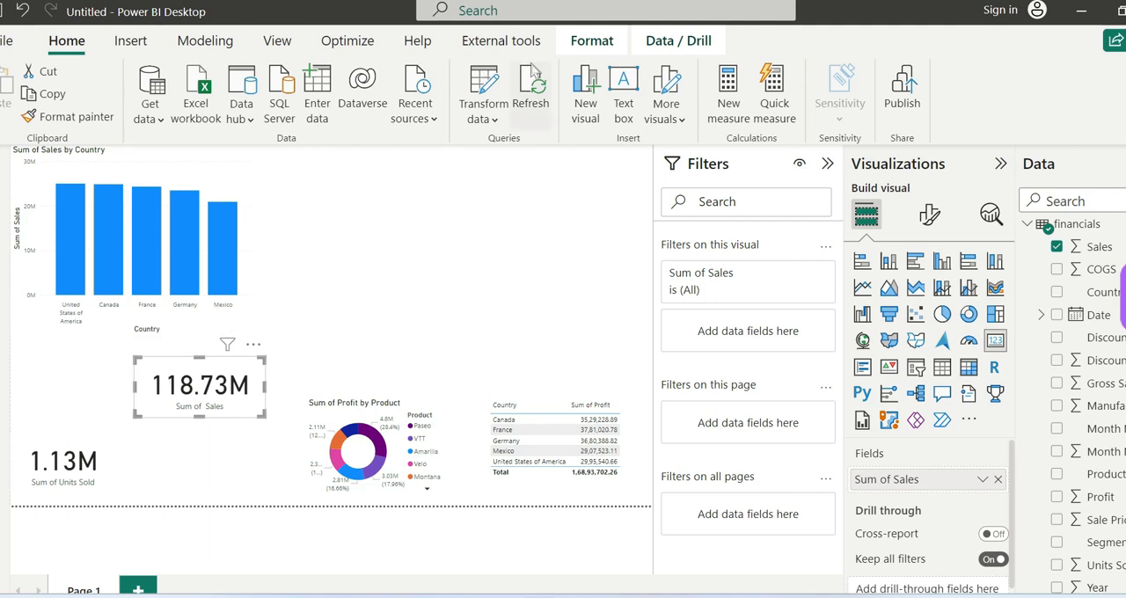
left_click(591, 40)
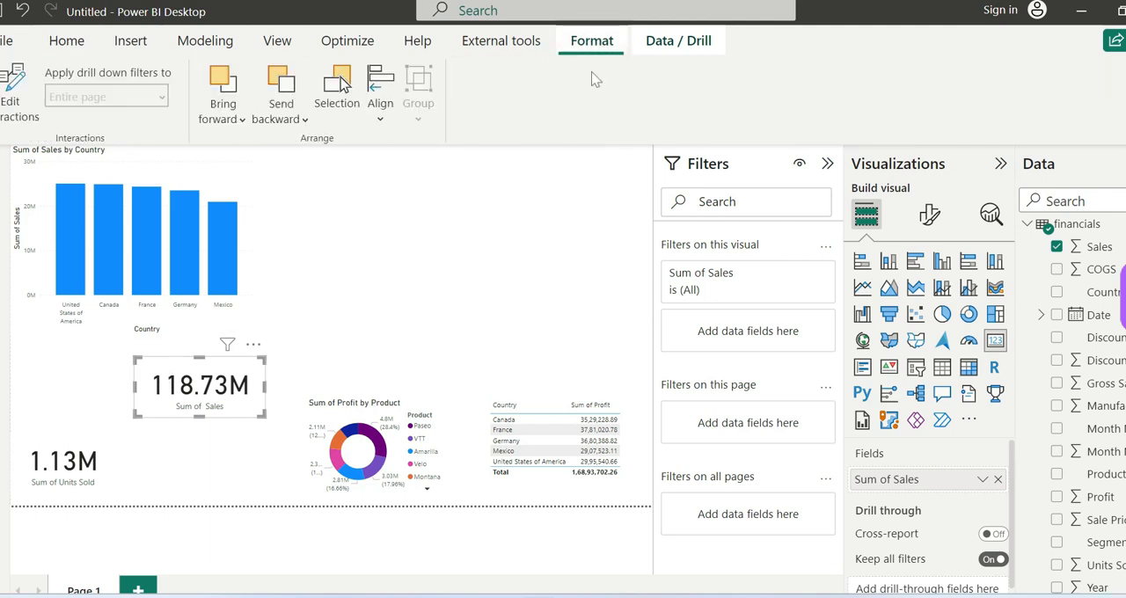
left_click(378, 107)
left_click(429, 151)
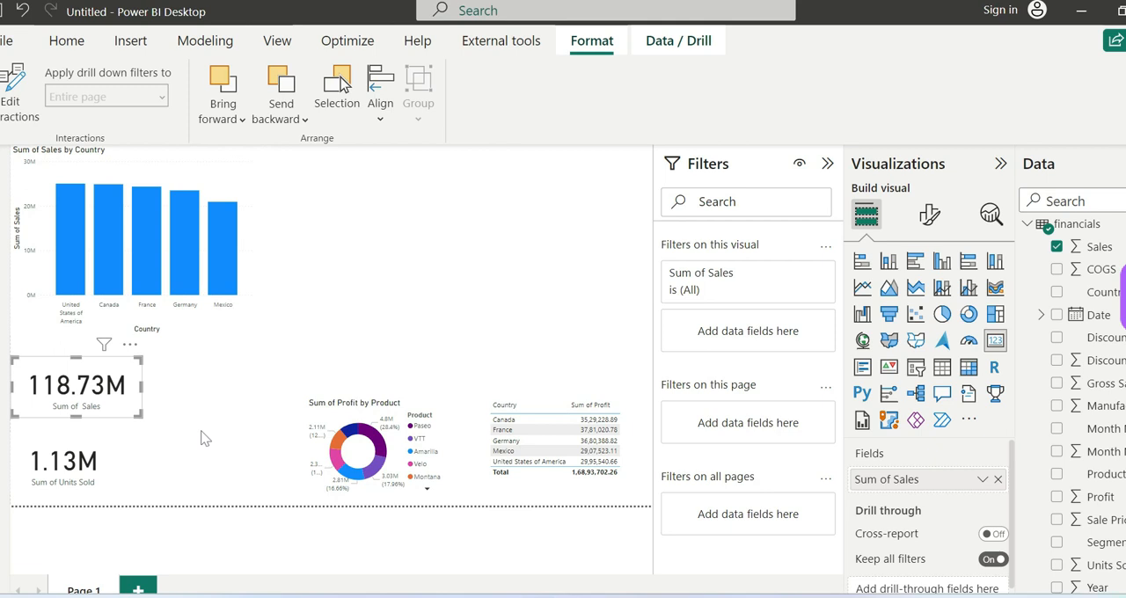
Step: Move the Sum of Profit by Product donut chart above the Country profit table and apply Align center
left_click(347, 417)
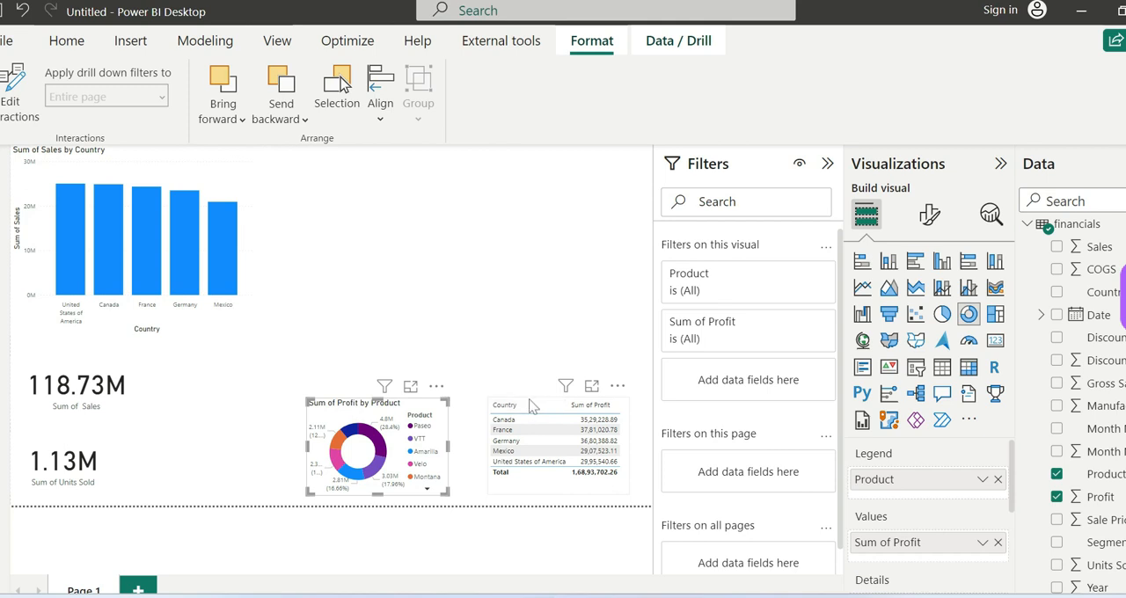
left_click_drag(409, 410, 601, 277)
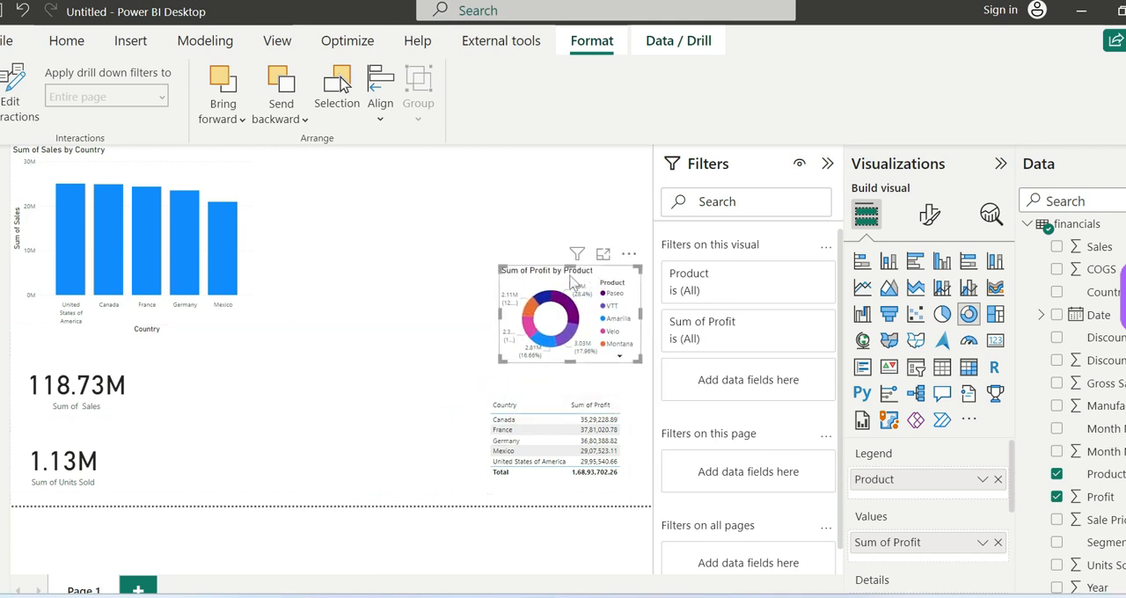
mouse_move(607, 280)
left_mouse_down()
mouse_move(458, 264)
mouse_move(409, 281)
mouse_move(513, 253)
mouse_move(385, 282)
mouse_move(459, 283)
mouse_move(365, 284)
mouse_move(541, 274)
mouse_move(422, 264)
mouse_move(602, 266)
left_mouse_up()
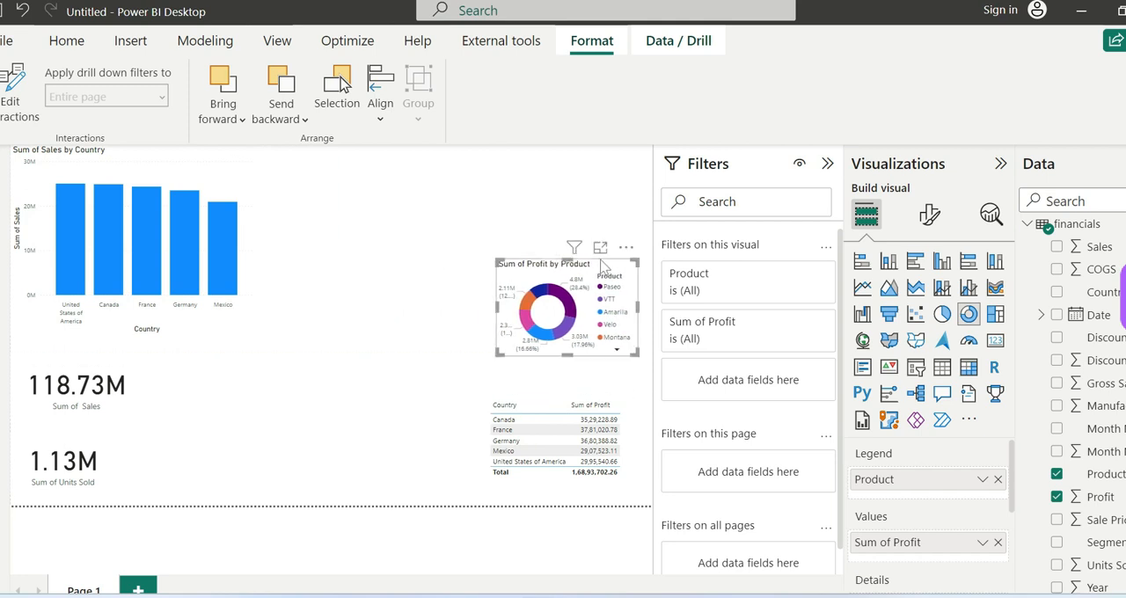
left_click(382, 113)
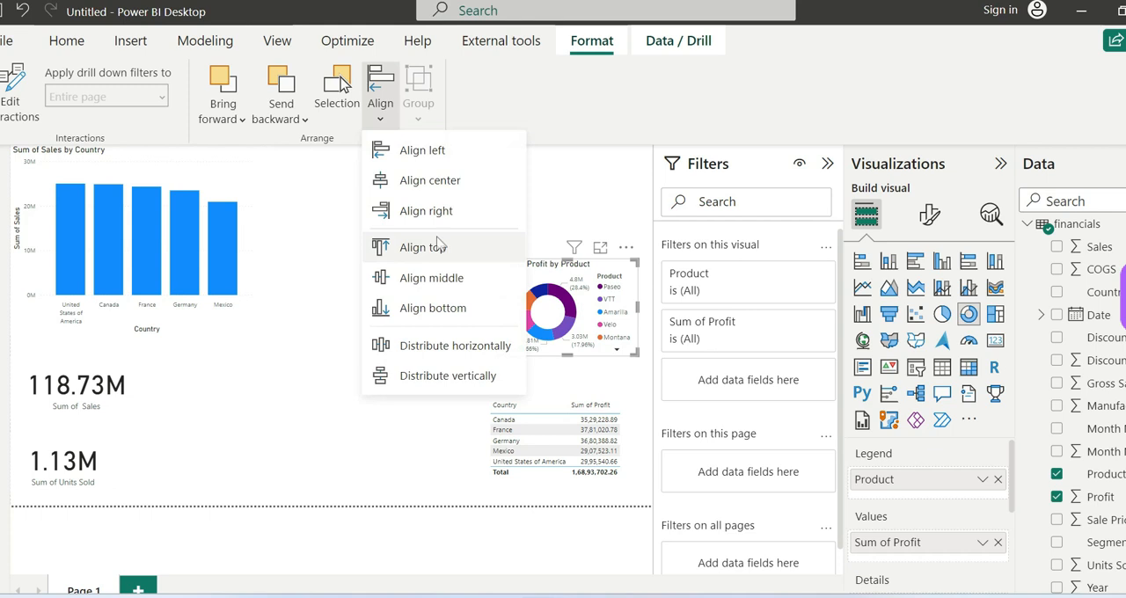
left_click(439, 184)
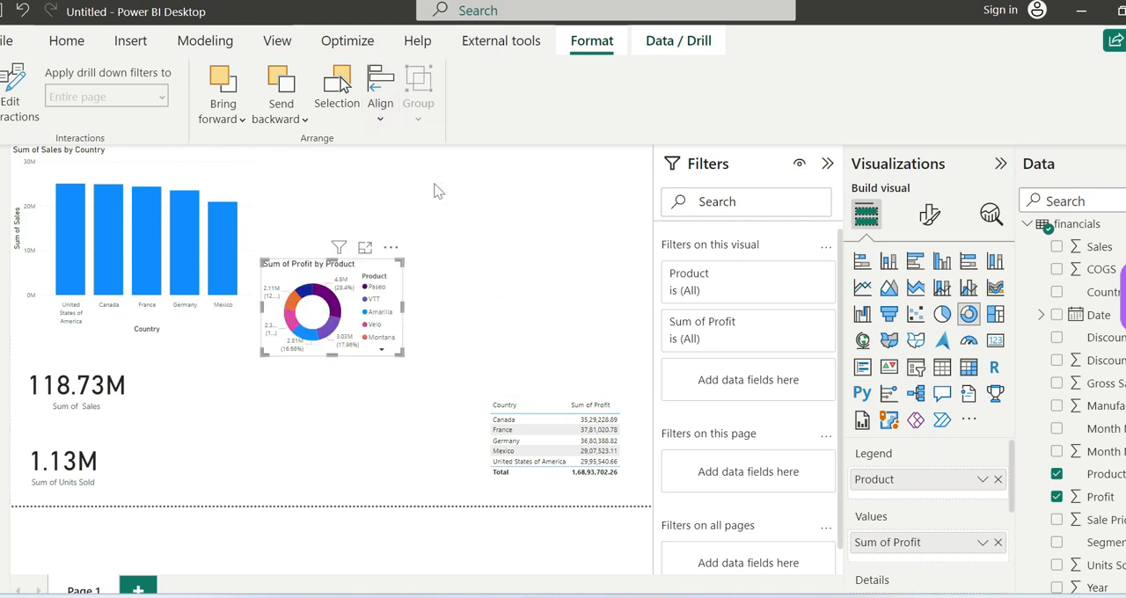
Step: Shift the centered donut chart back toward the page's right side, slightly higher, and apply Align center again
left_click(331, 397)
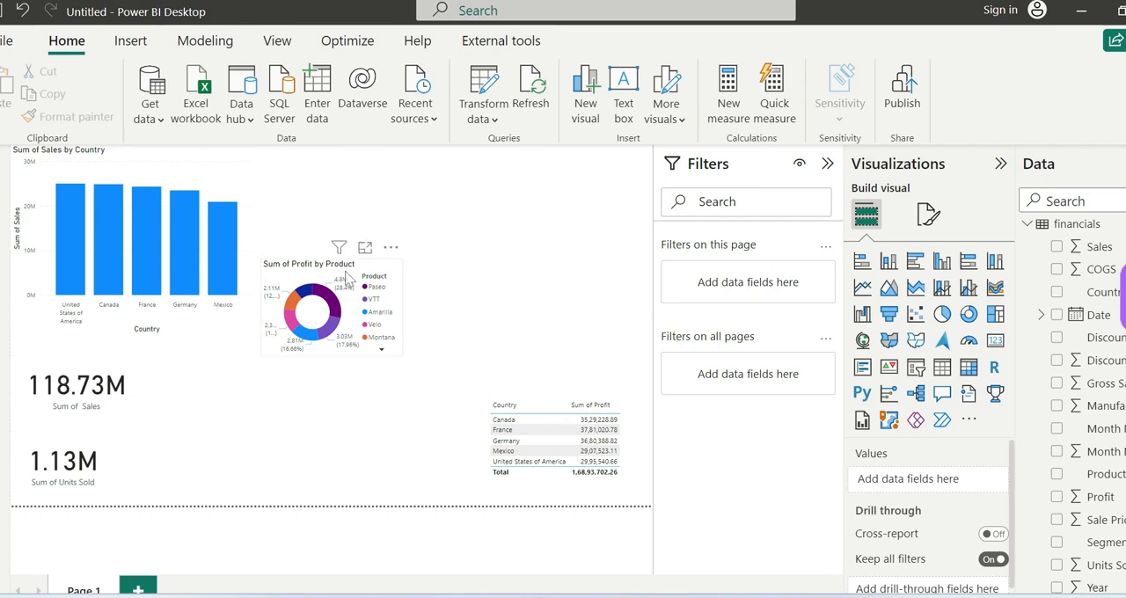
left_click_drag(348, 277, 546, 260)
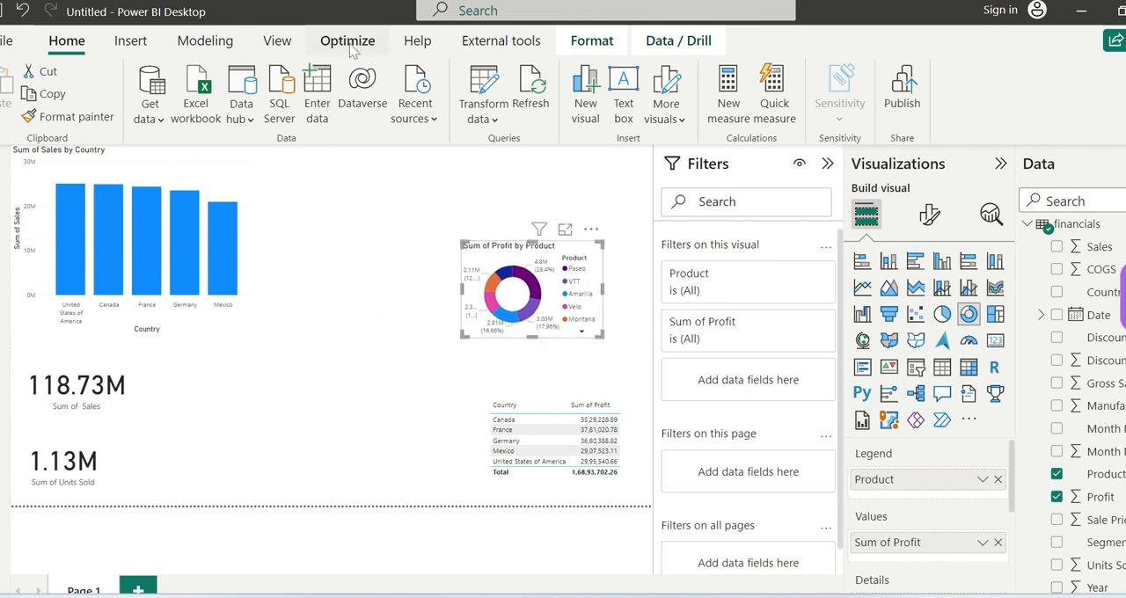
left_click(592, 40)
left_click(380, 118)
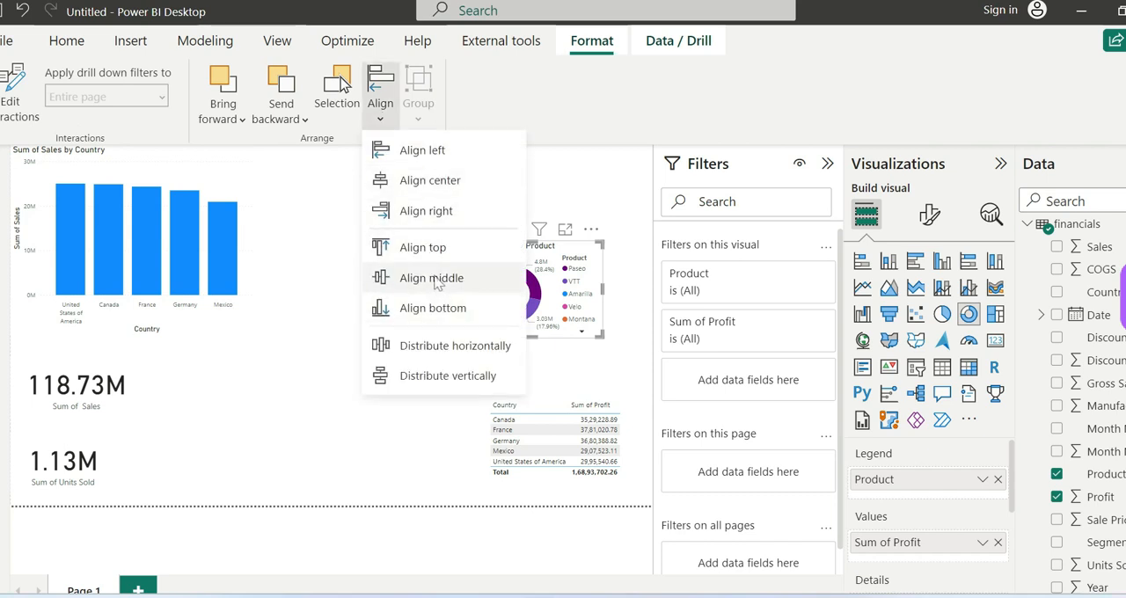
left_click(431, 181)
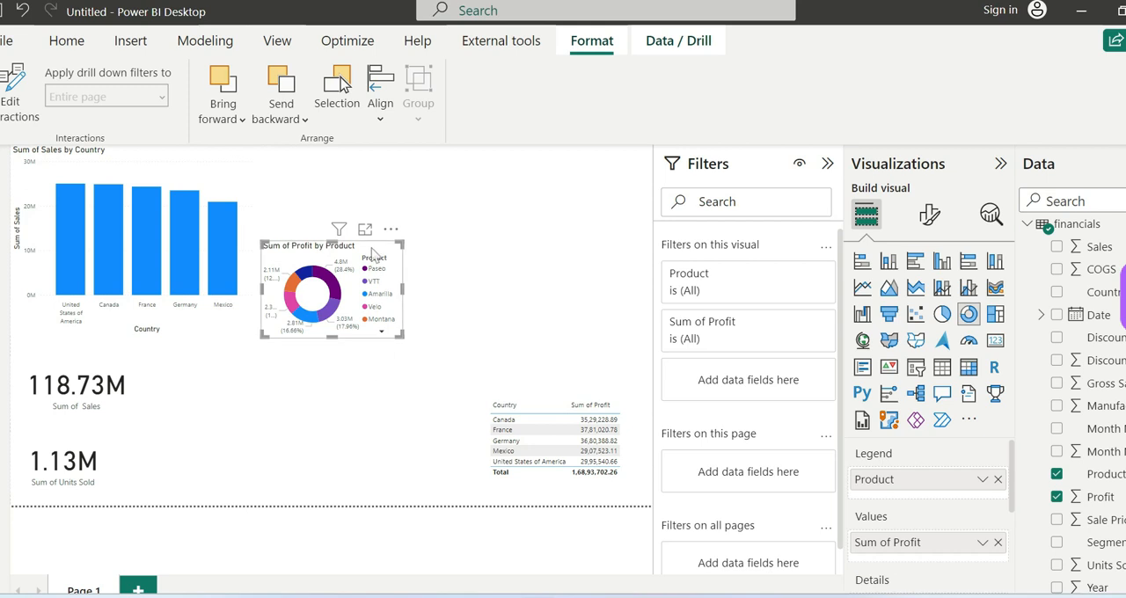
Step: Switch the donut chart's vertical alignment on the page from top to bottom and finally to middle
left_click(384, 125)
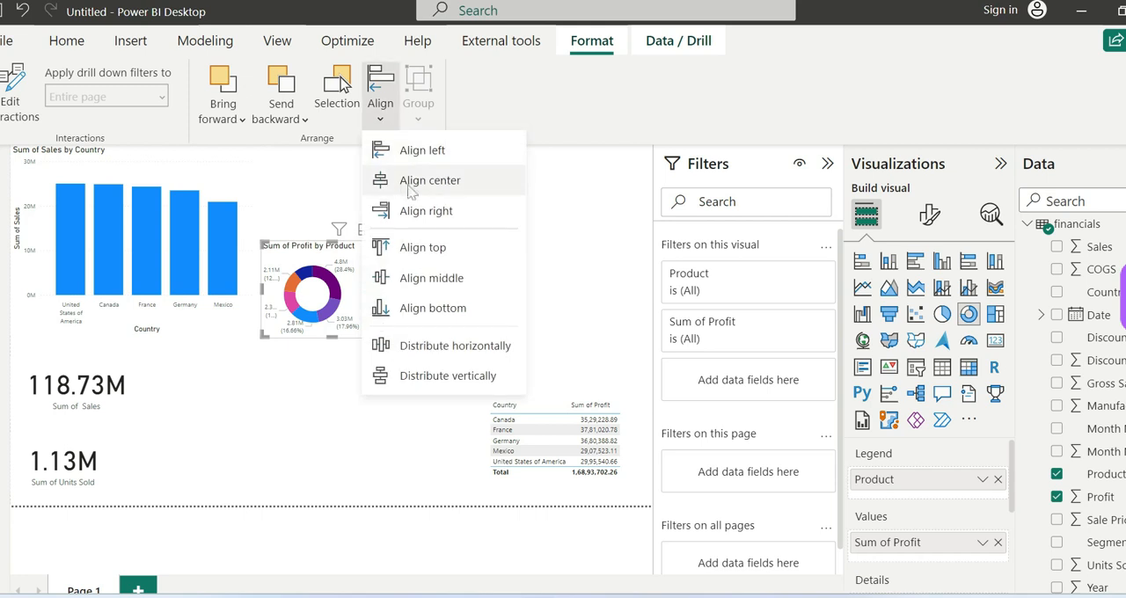
left_click(431, 252)
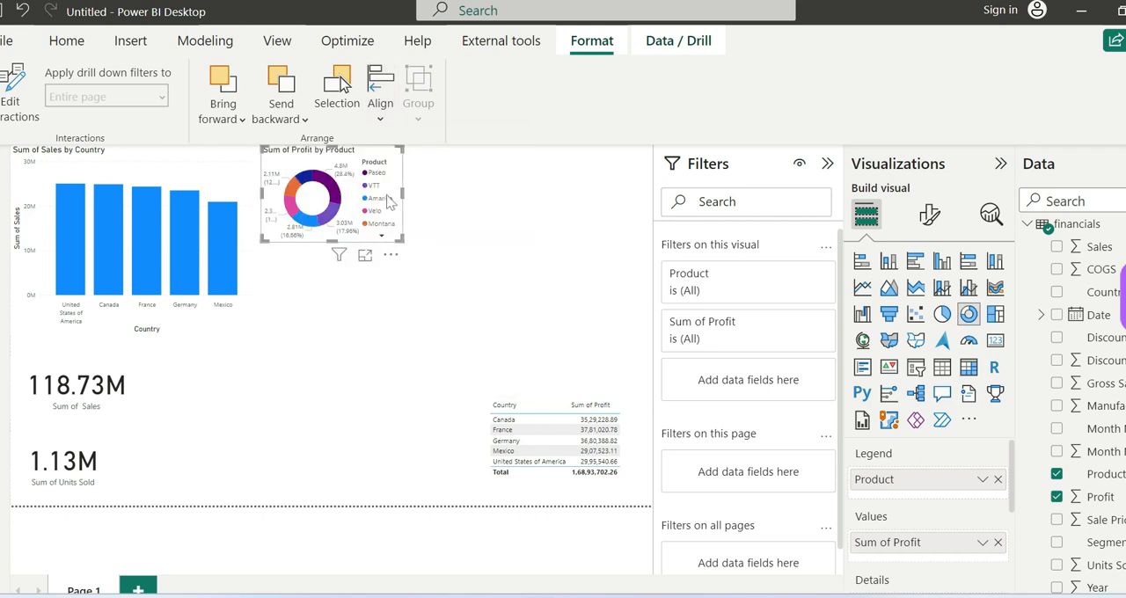
left_click(380, 121)
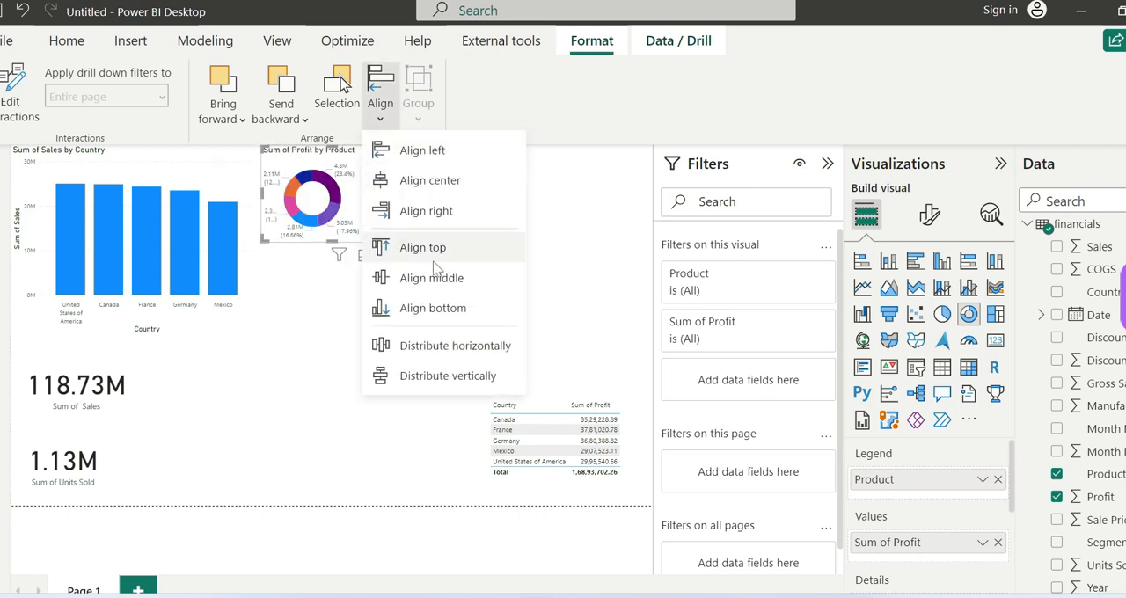
left_click(431, 308)
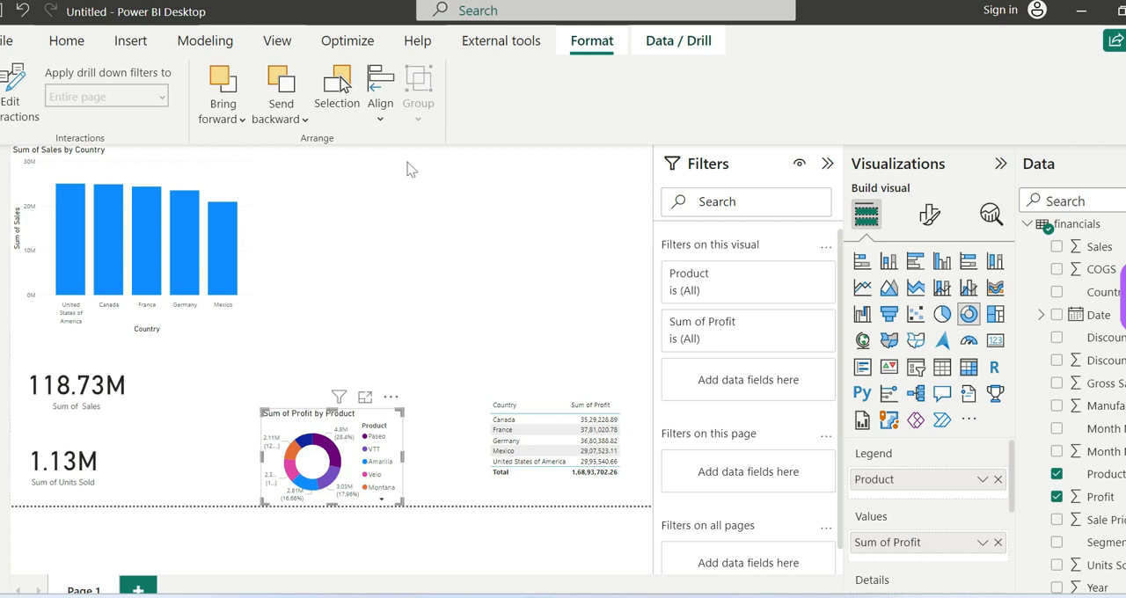
left_click(380, 96)
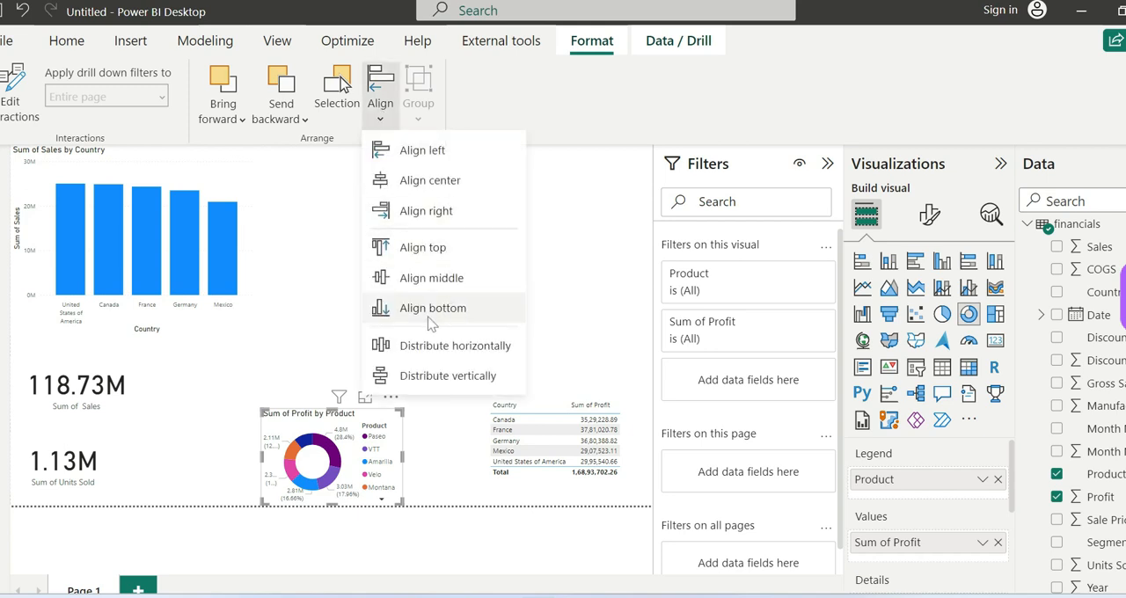
left_click(447, 279)
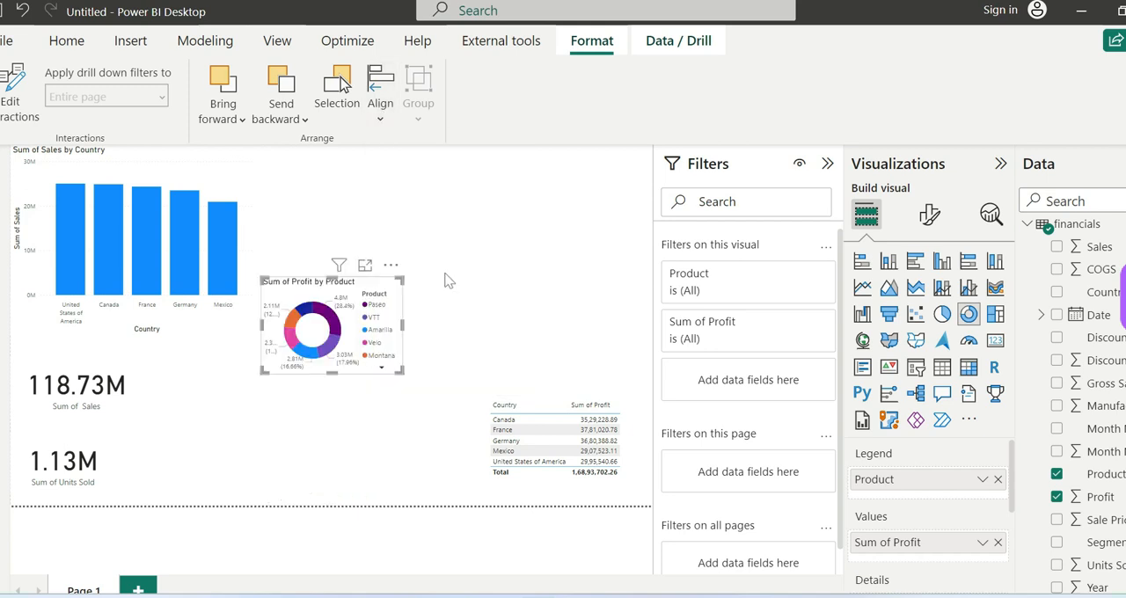
Step: Move the donut chart right and slightly up from the middle of the page, and center it horizontally
left_click_drag(377, 298, 583, 259)
left_click(381, 116)
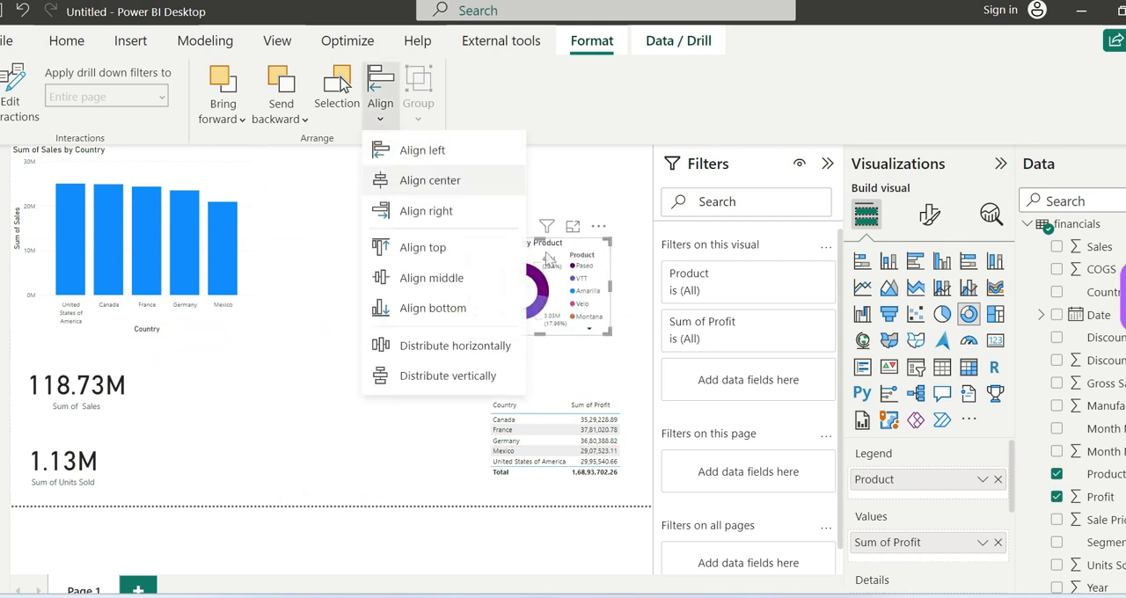
left_click(440, 181)
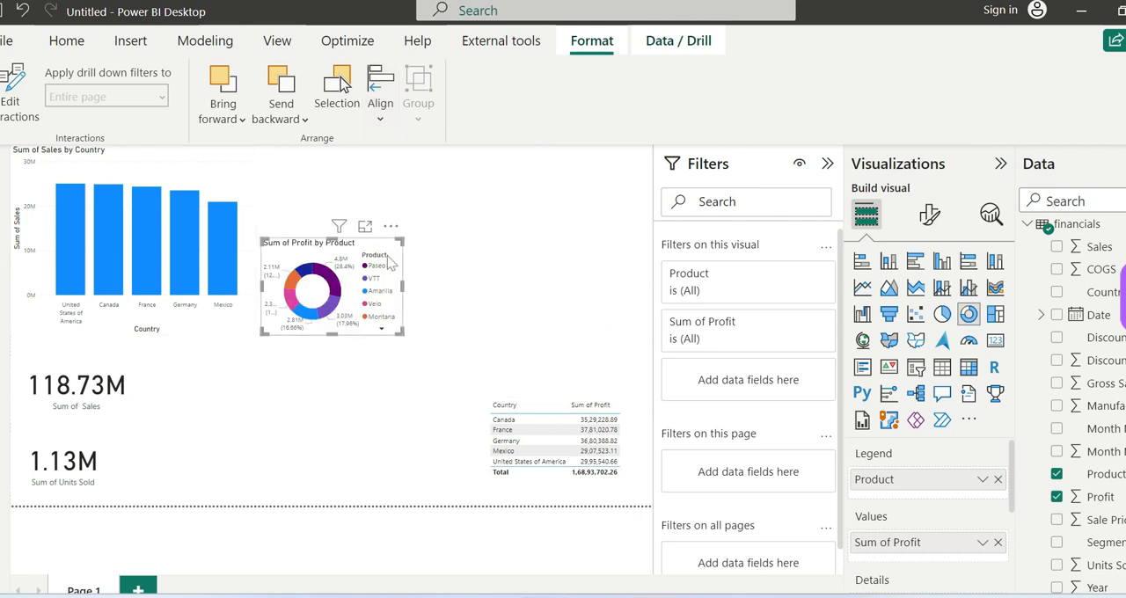
Step: Move the donut chart above the Country profit table and center it on the page with Align middle and Align center
left_click_drag(387, 255, 461, 239)
left_click_drag(517, 228, 592, 199)
left_click(381, 124)
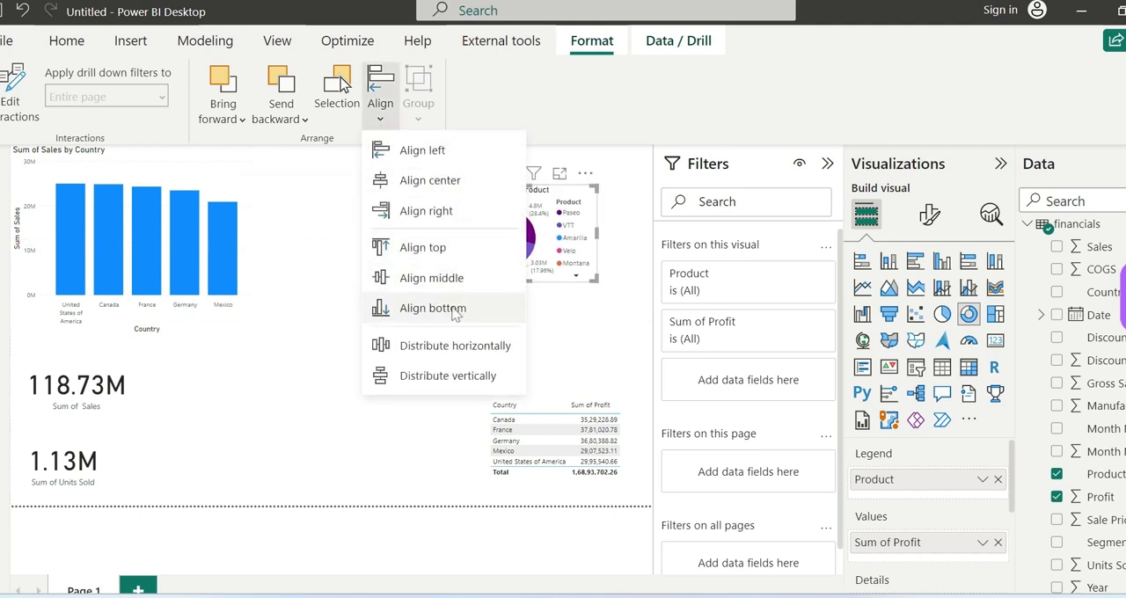
left_click(449, 280)
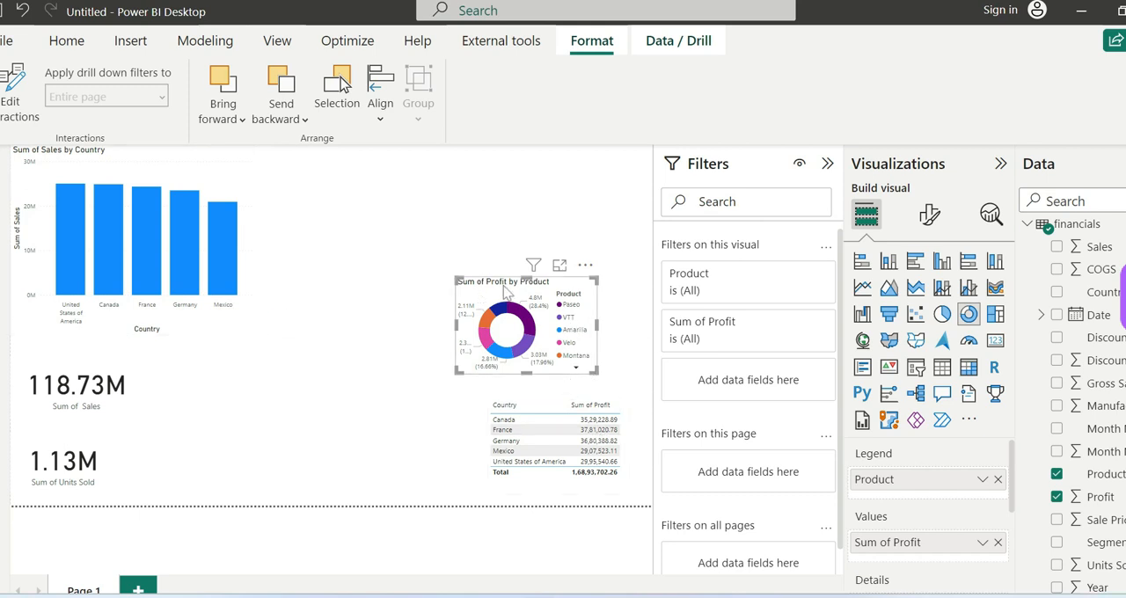
left_click(380, 110)
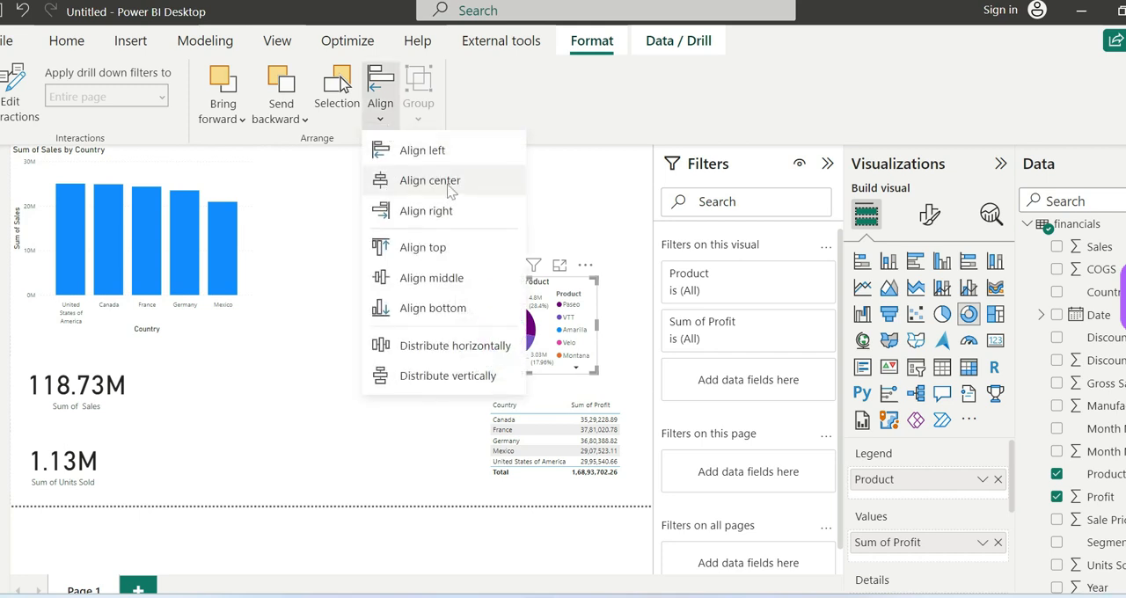
left_click(450, 182)
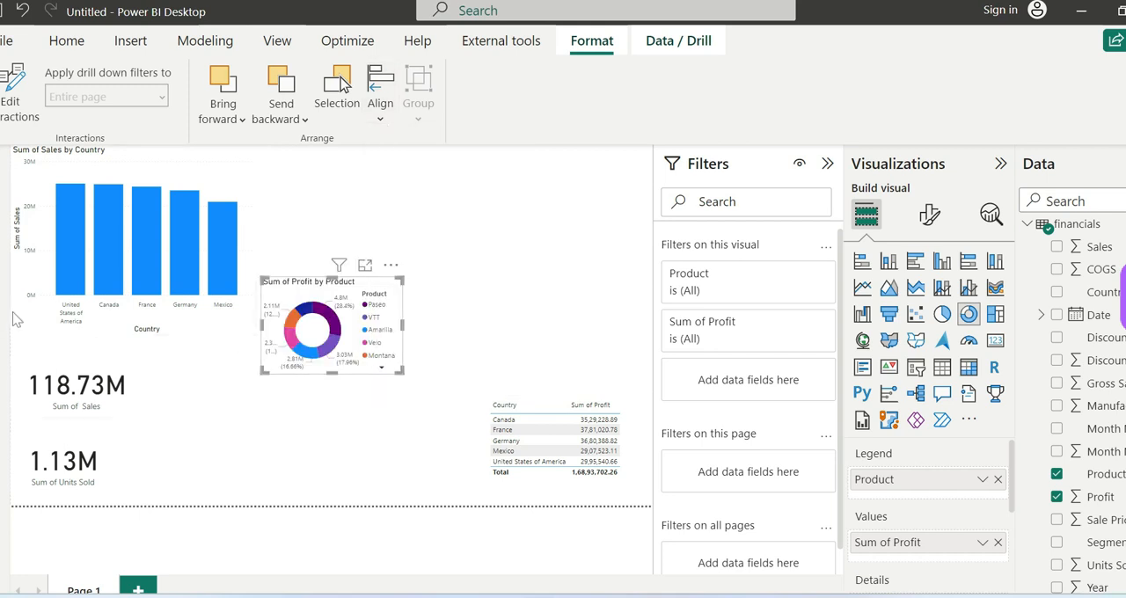
Step: Shift the donut chart right and slightly up from the page center, apply Align middle, and deselect it
left_click_drag(367, 295, 433, 244)
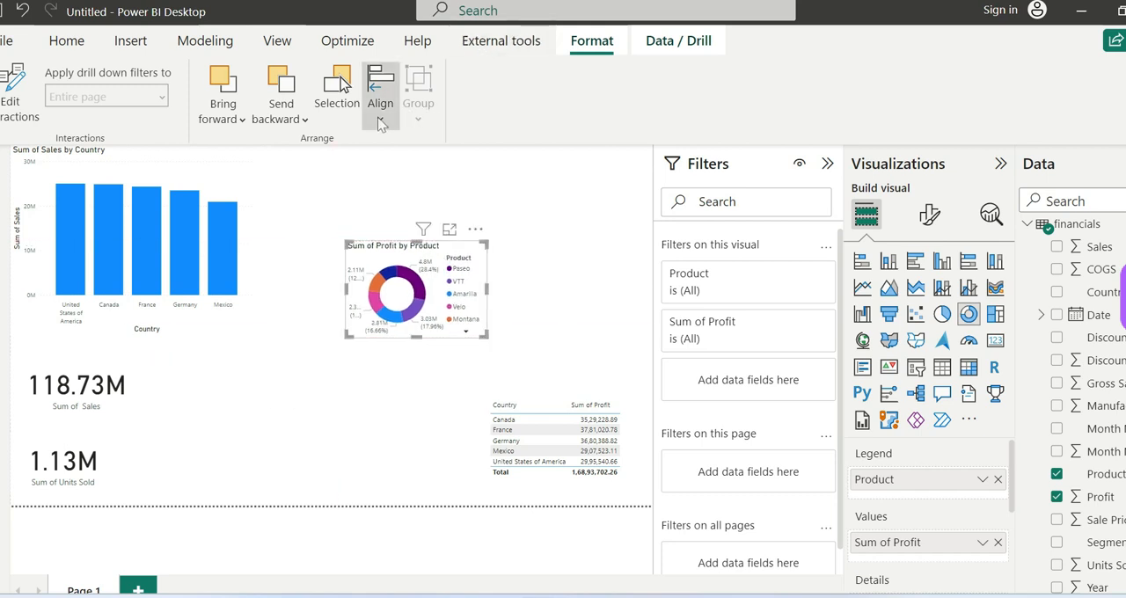
left_click(380, 119)
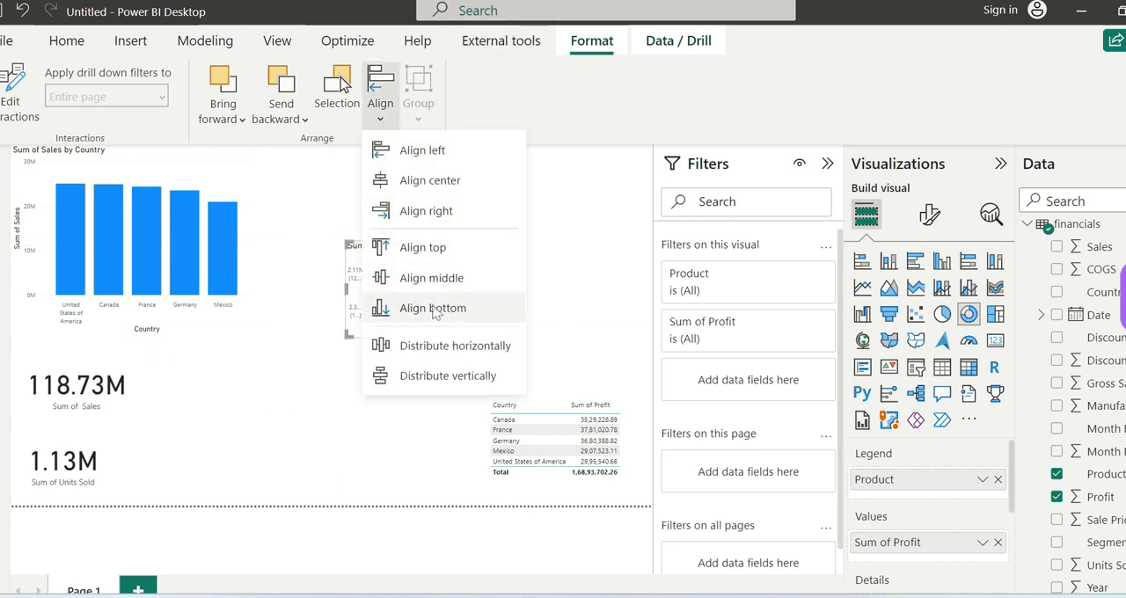
left_click(424, 278)
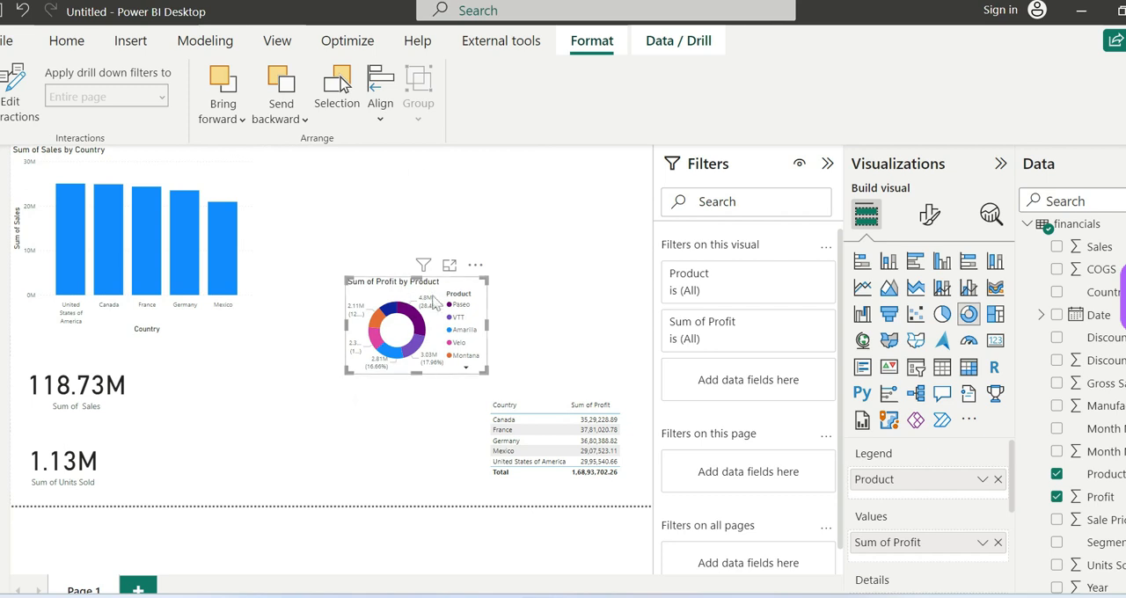
left_click(381, 114)
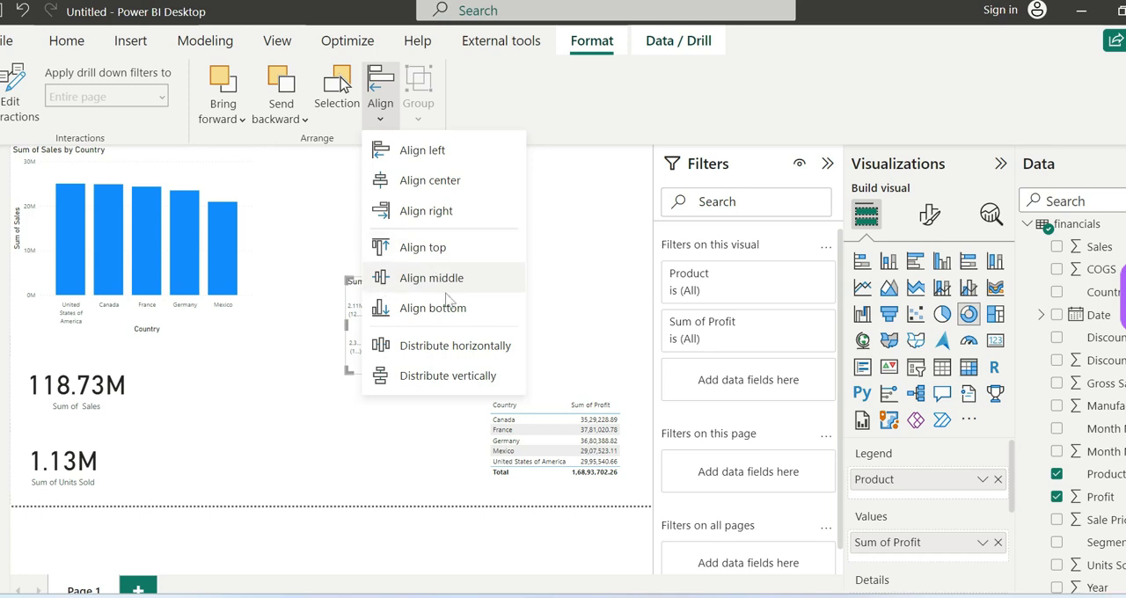
left_click(556, 301)
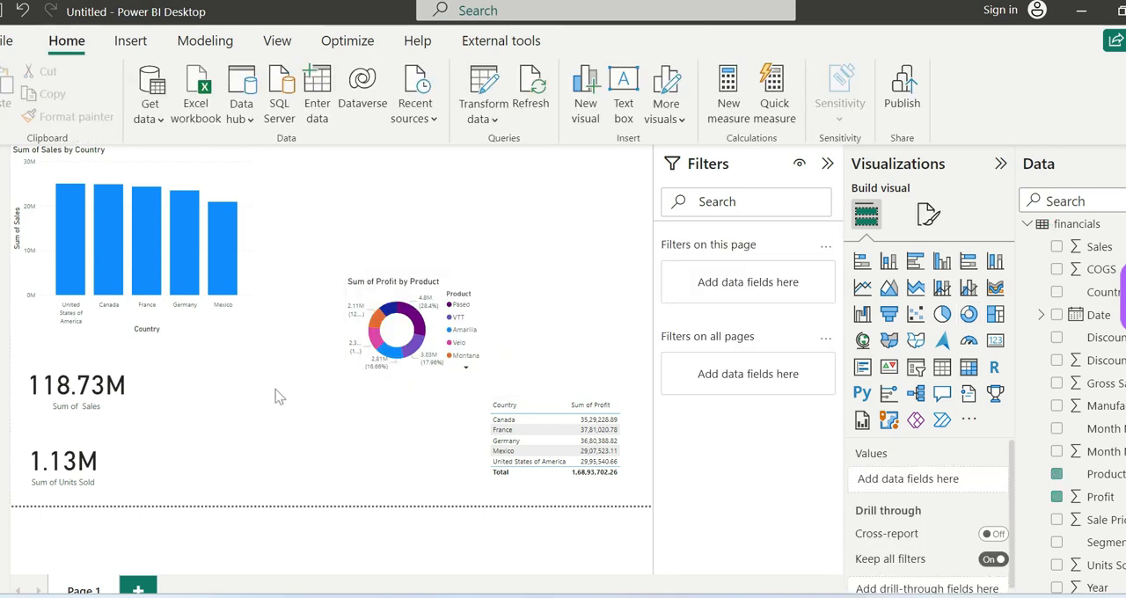
Step: Reposition the donut chart by hand directly beside the Sum of Sales by Country column chart and deselect it
left_click_drag(356, 308, 438, 323)
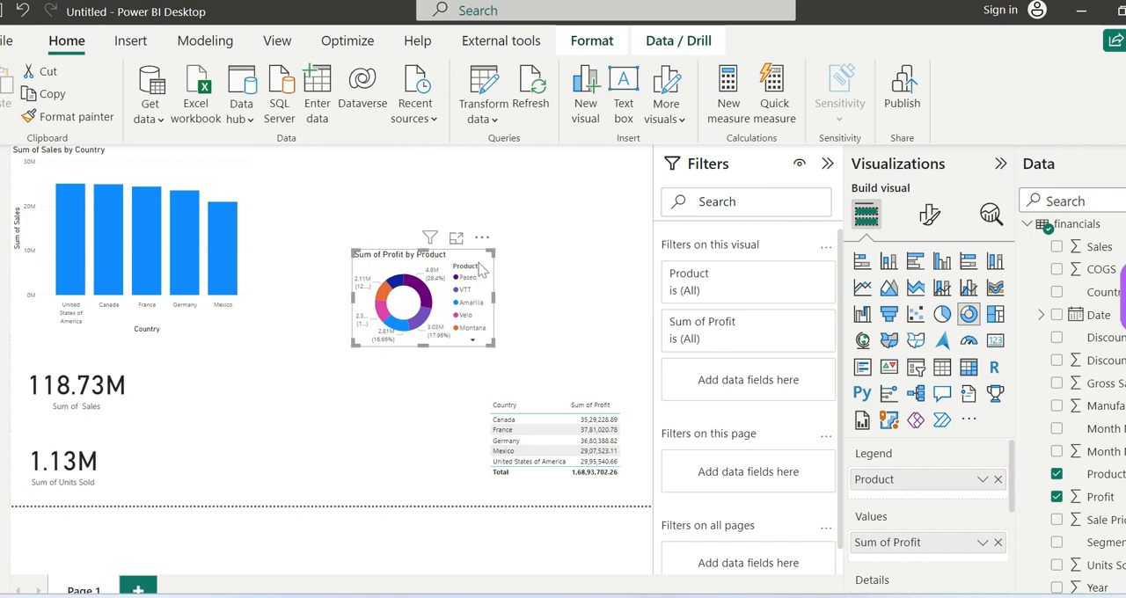
left_click_drag(469, 263, 378, 220)
right_click(378, 218)
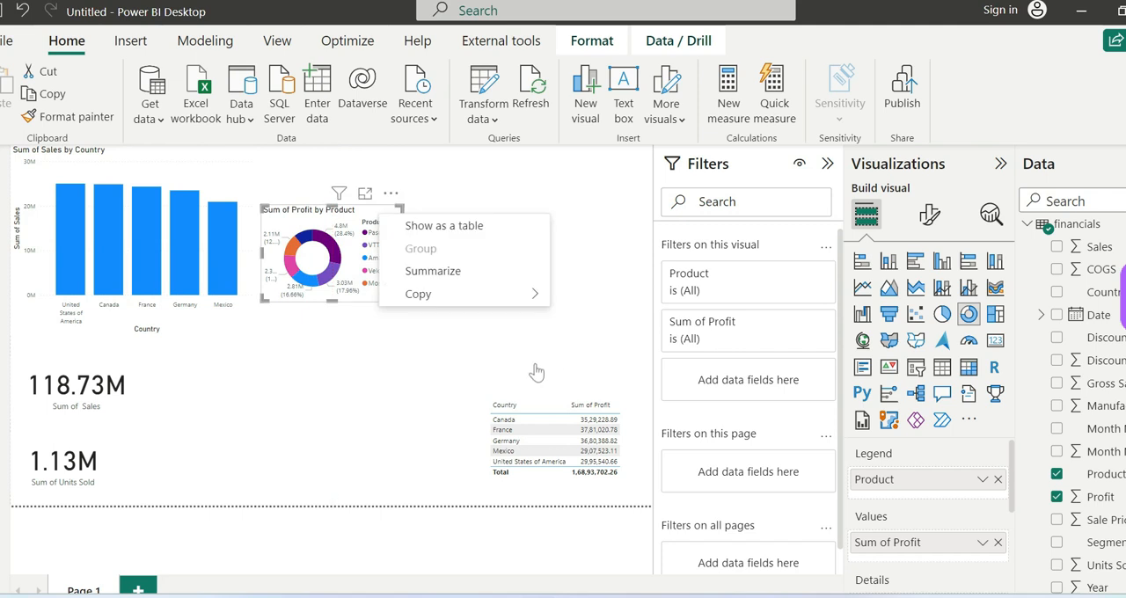
left_click(471, 384)
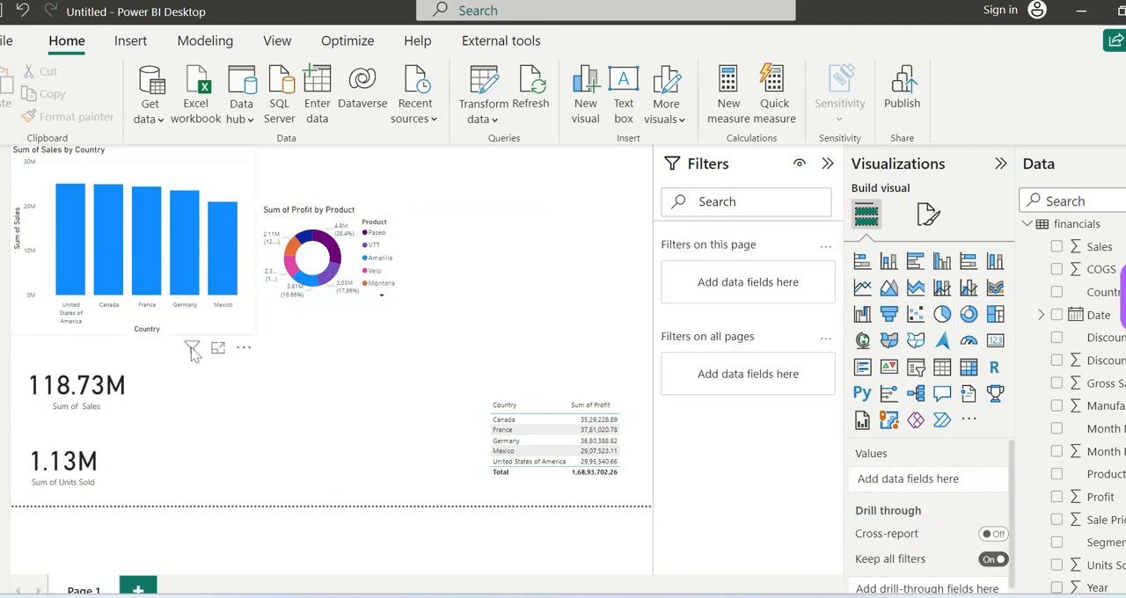
Step: Move the Sum of Sales card rightward below the donut chart and apply Align left to it
left_click_drag(123, 408, 366, 412)
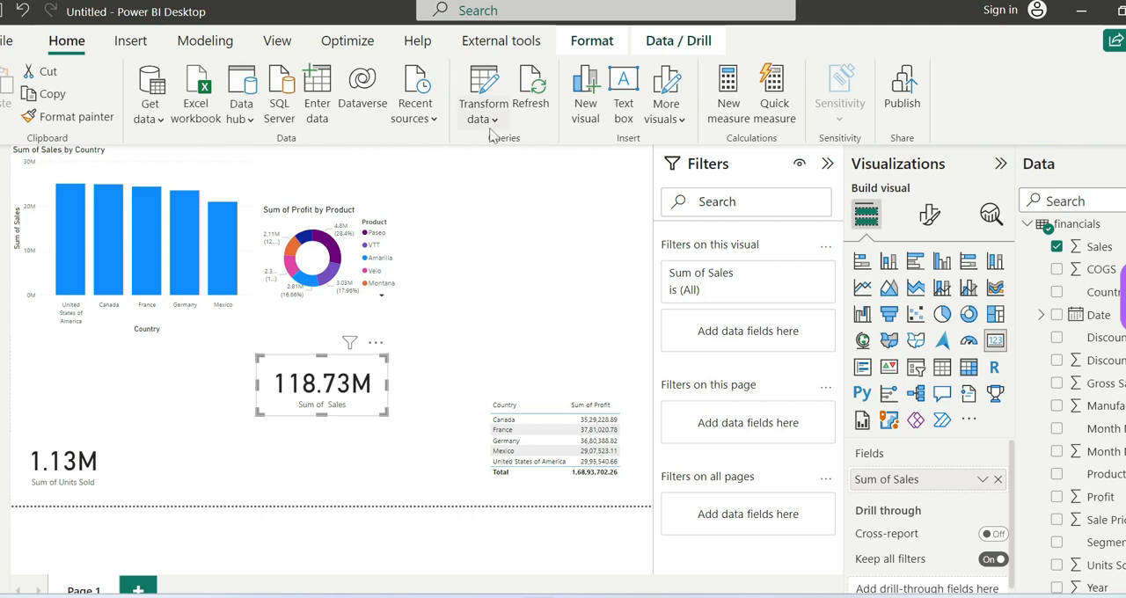
left_click(592, 41)
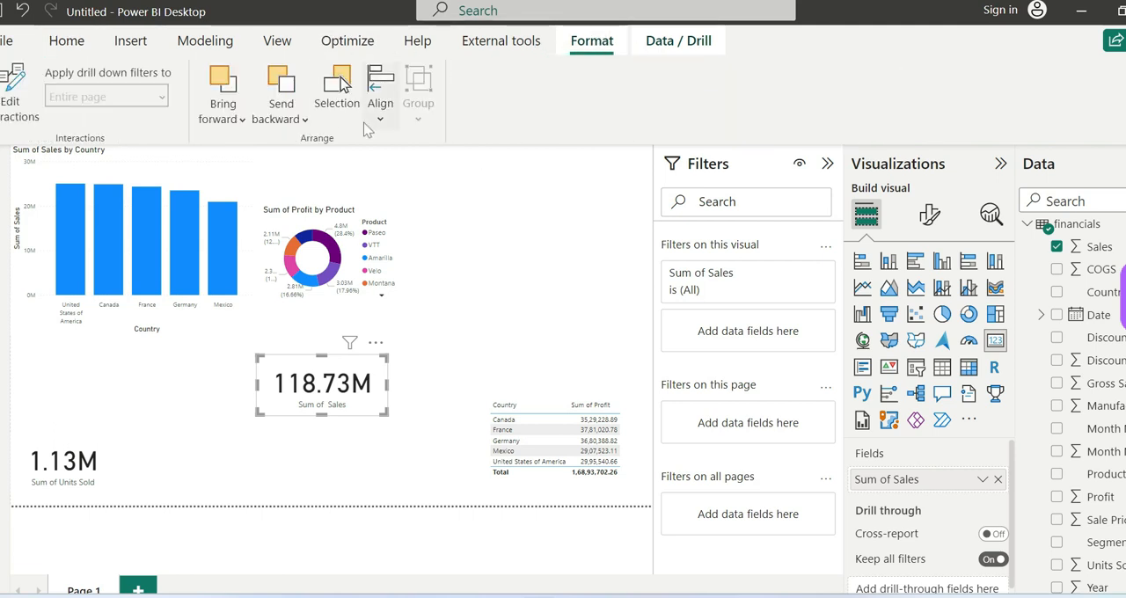
left_click(380, 123)
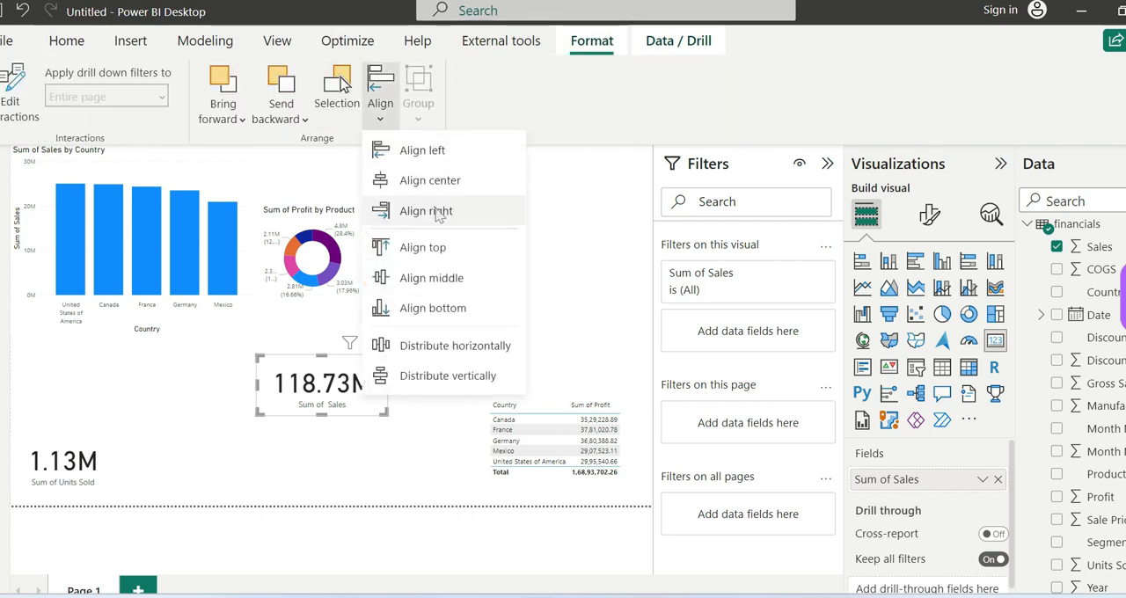
left_click(431, 151)
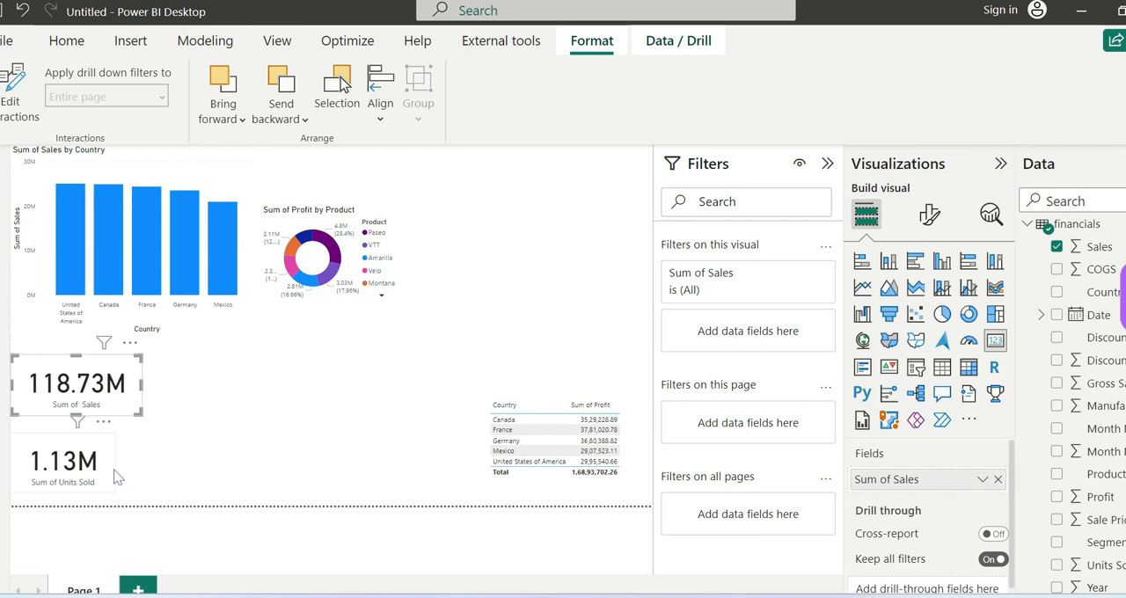
left_click(379, 114)
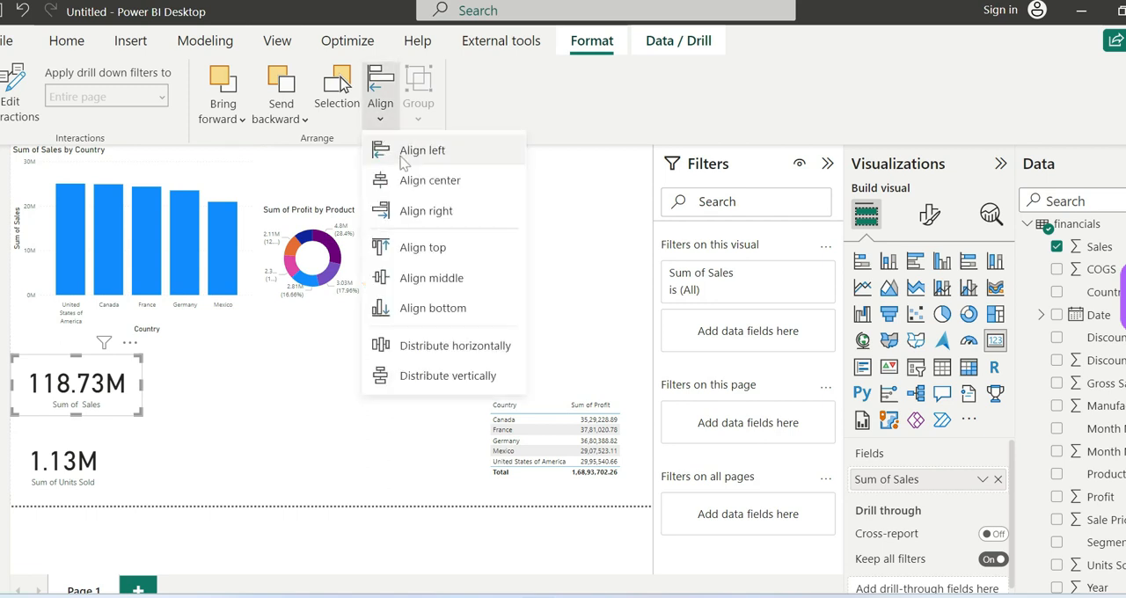
left_click(572, 95)
left_click(66, 42)
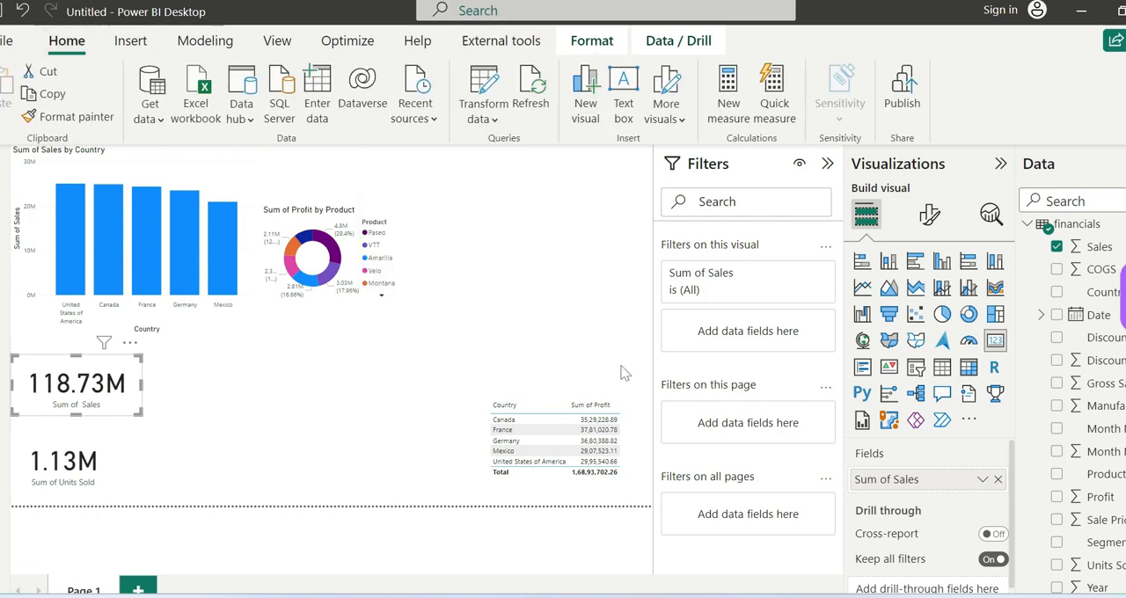